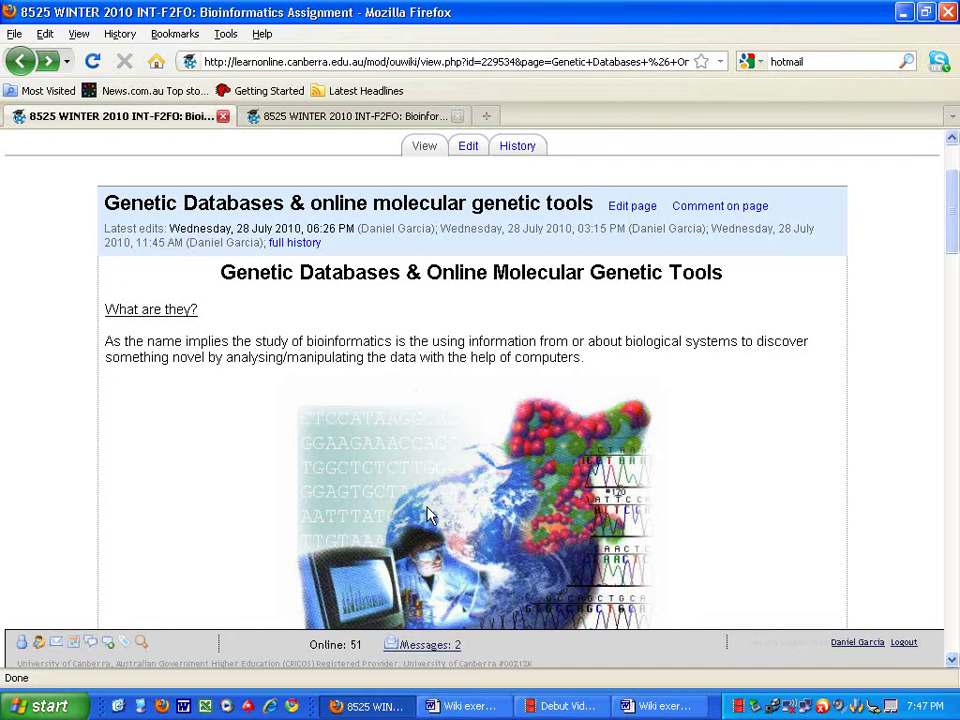
# Step: Scroll through the wiki assignment page to review Exercise 3's parameters
pyautogui.scroll(-20, 428, 515)
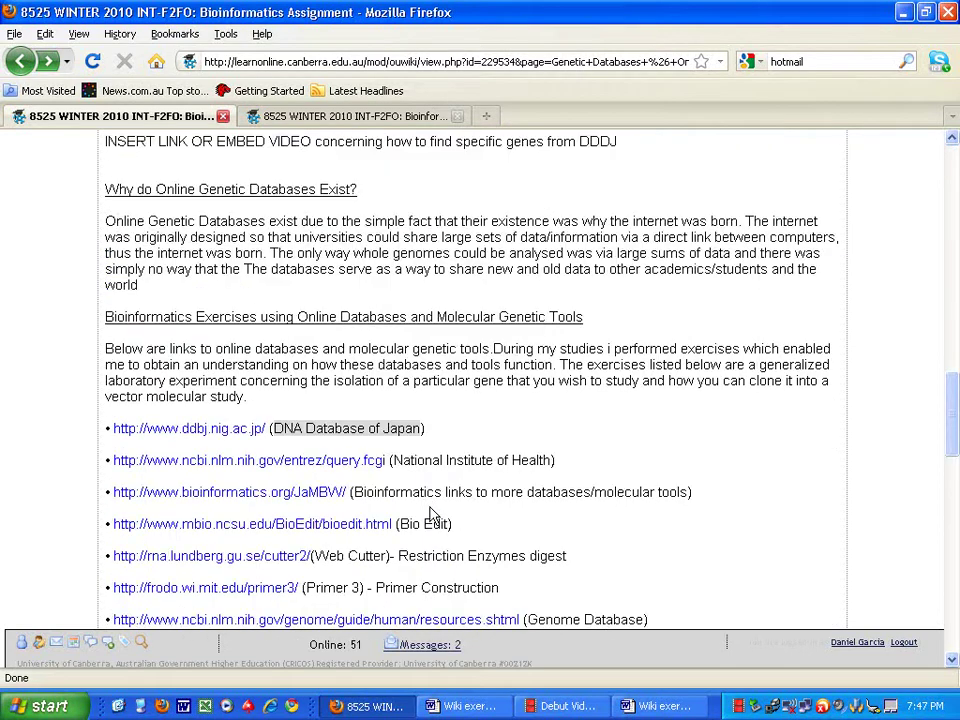
pyautogui.scroll(-20, 432, 515)
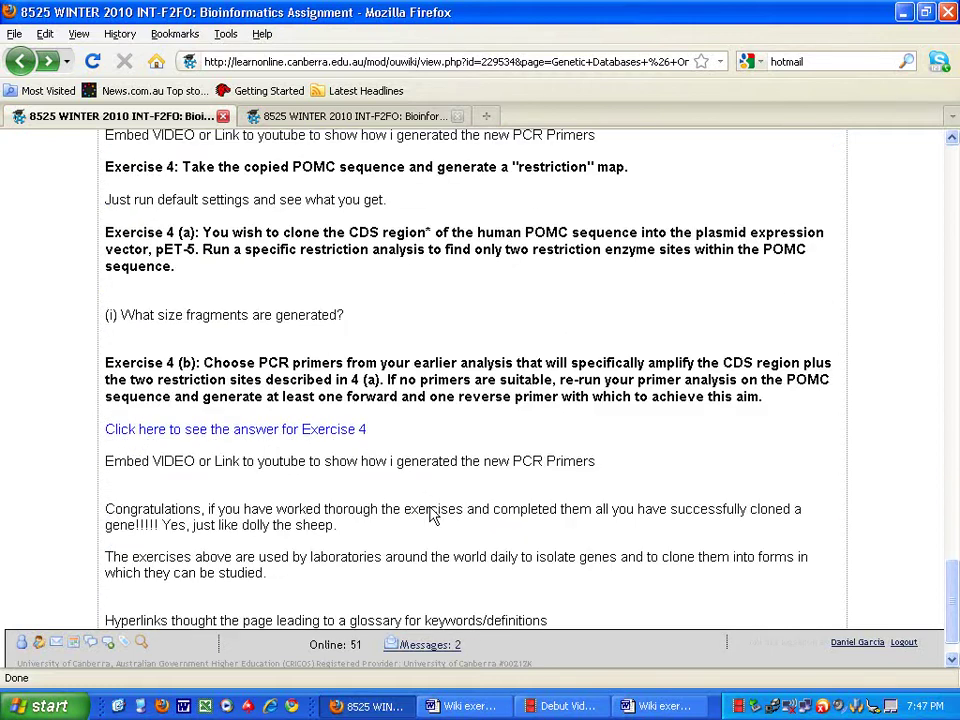
pyautogui.scroll(4, 432, 515)
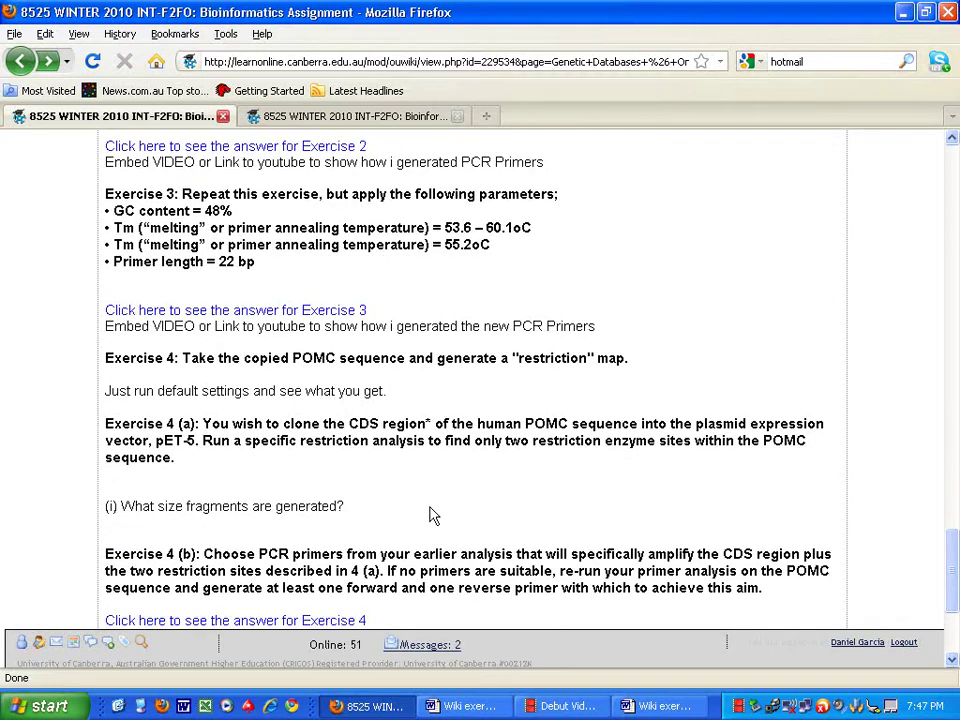
pyautogui.scroll(4, 432, 515)
pyautogui.scroll(-2, 432, 515)
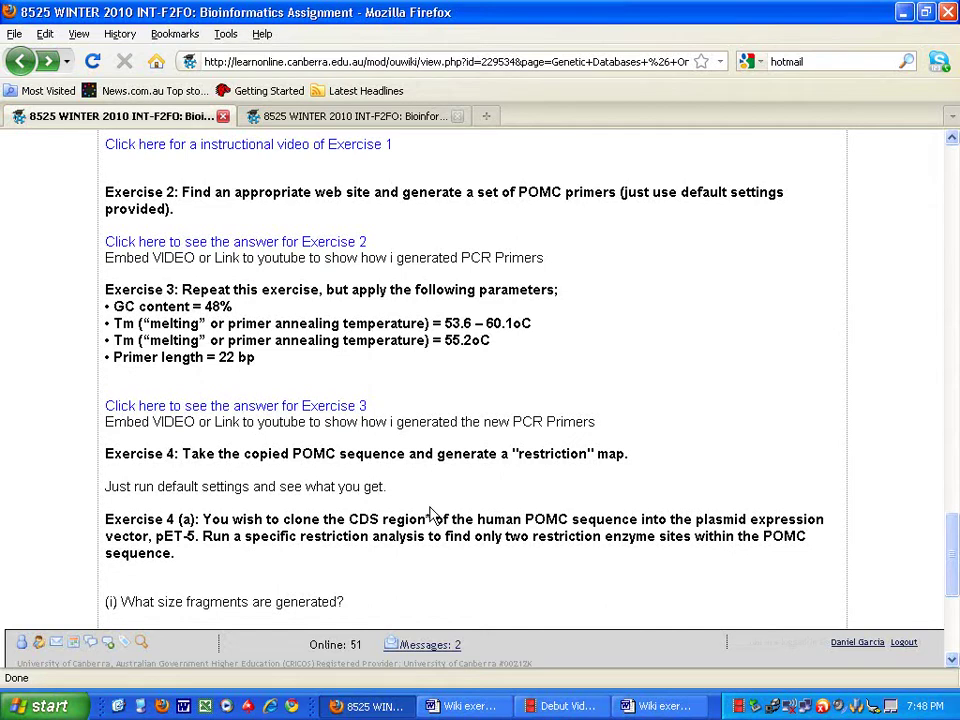
# Step: Highlight Exercise 3's GC content = 48% requirement, then scroll back up to the link list
pyautogui.moveTo(231, 291); pyautogui.dragTo(160, 296)
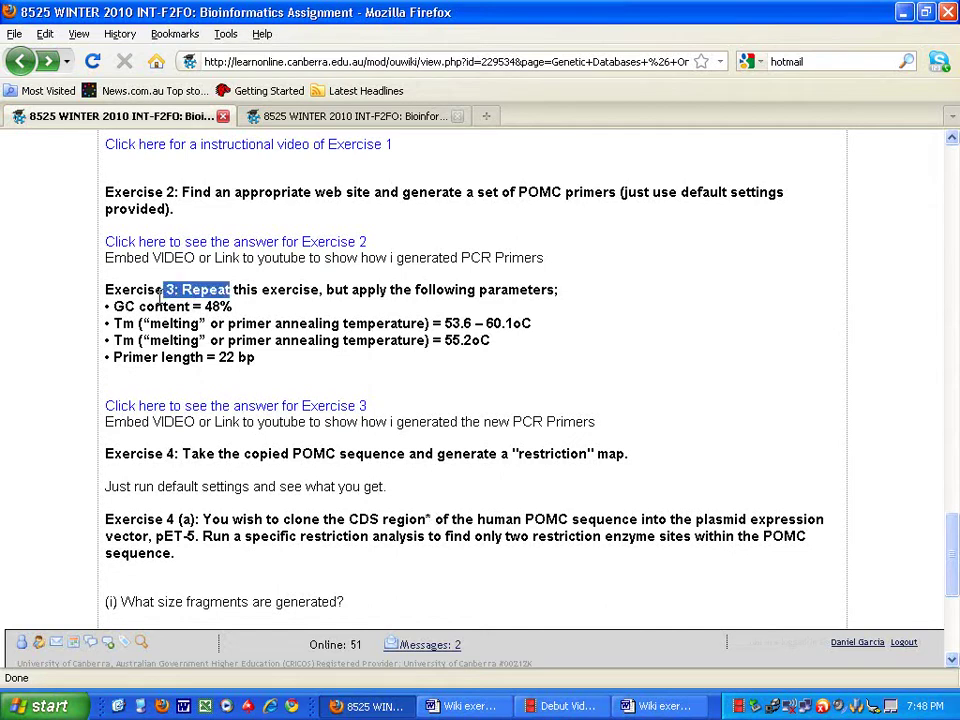
pyautogui.moveTo(245, 307); pyautogui.dragTo(544, 326)
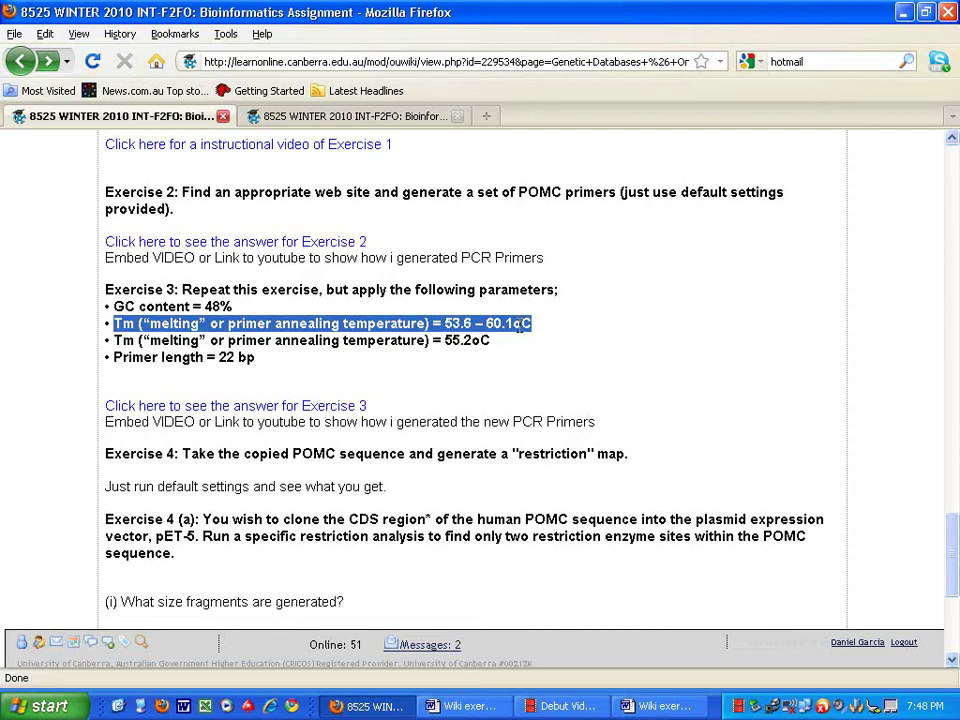
pyautogui.click(422, 371)
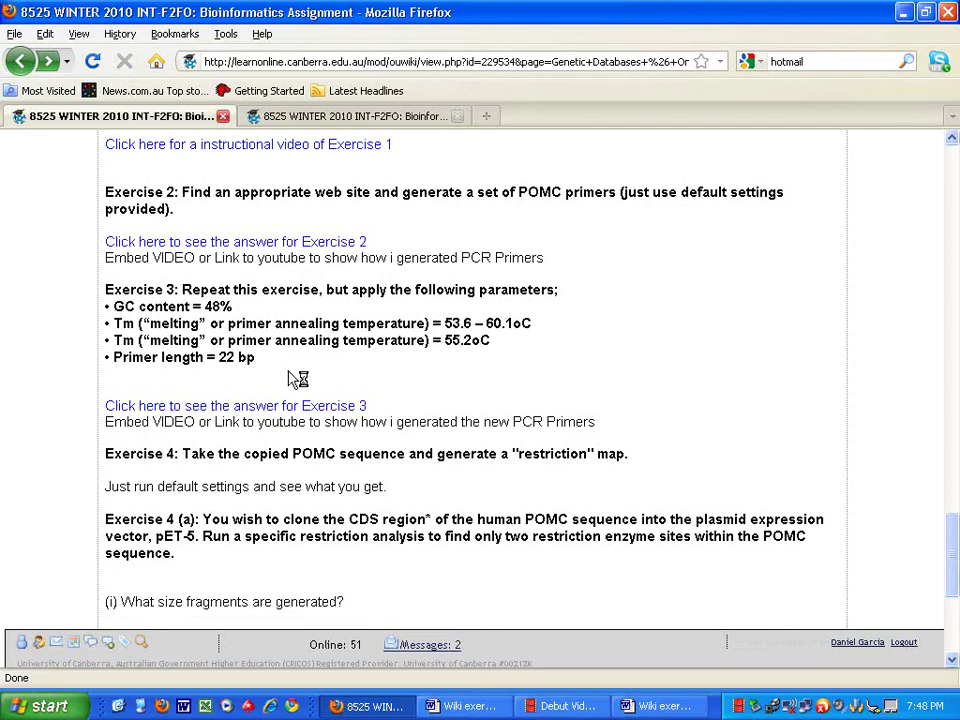
pyautogui.scroll(5, 296, 379)
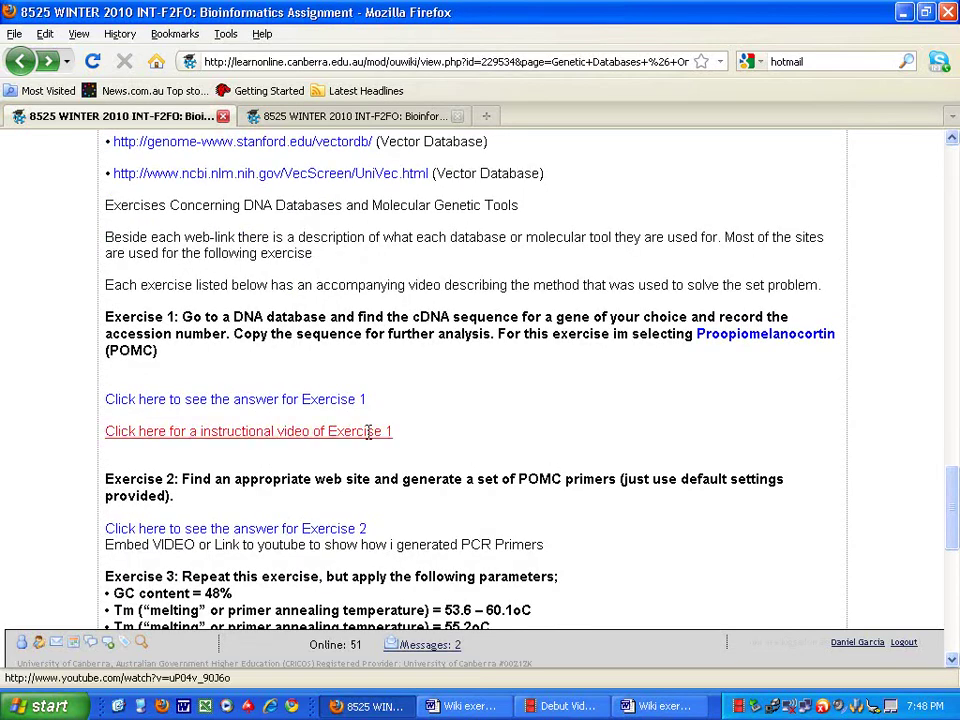
pyautogui.scroll(5, 370, 437)
# Step: Follow the frodo.wi.mit.edu/primer3 link, then copy the POMC sequence from Wiki exercise 1 POMC.doc
pyautogui.click(279, 305)
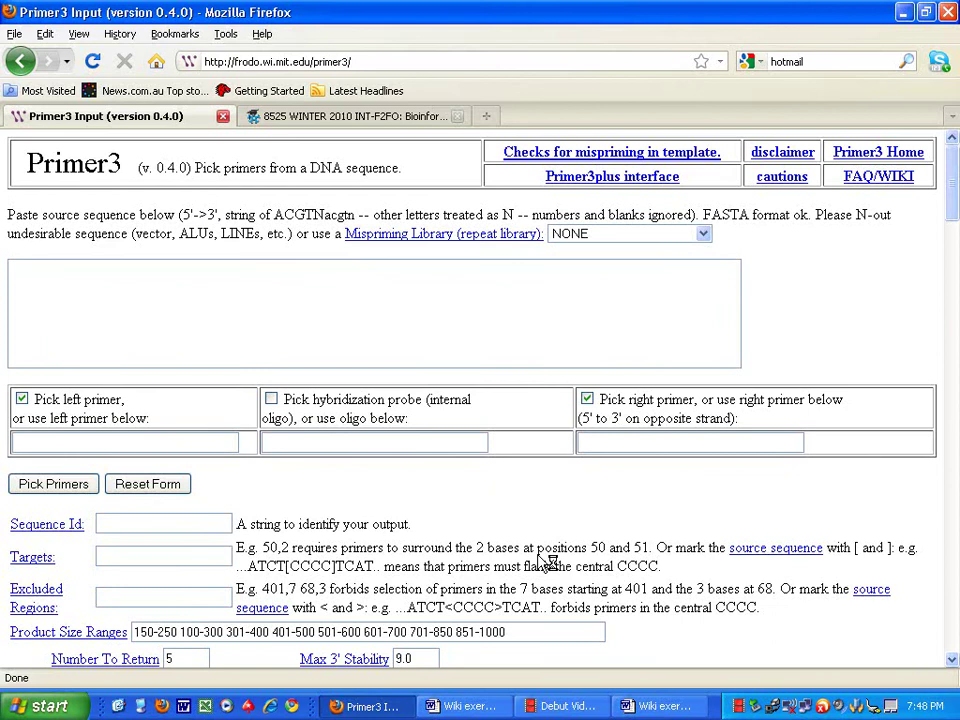
pyautogui.hotkey('alt', 'Tab')
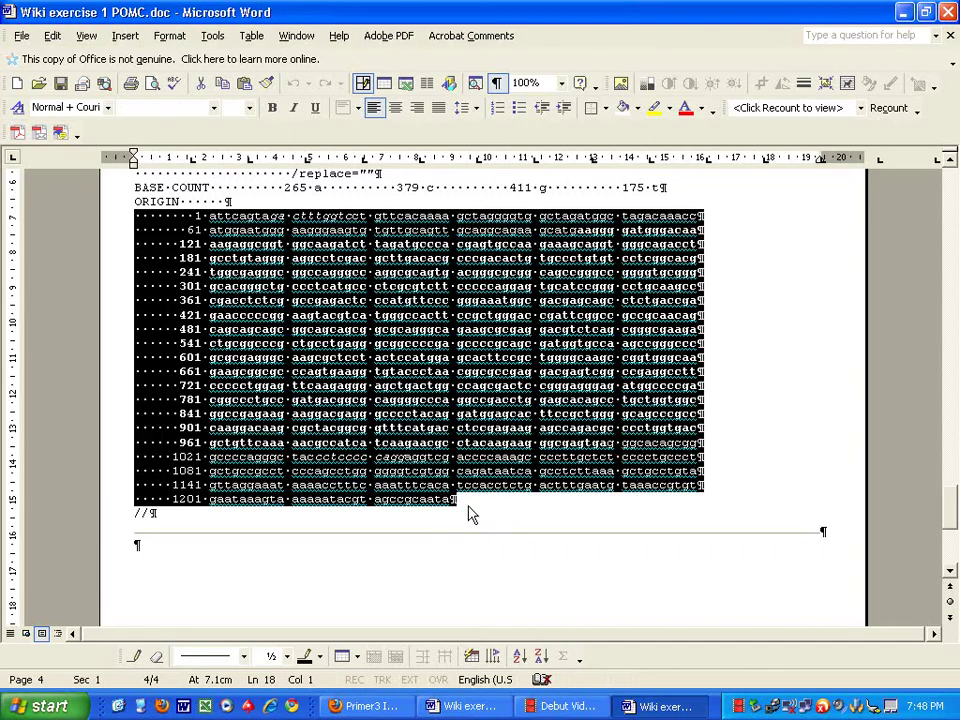
pyautogui.rightClick(365, 393)
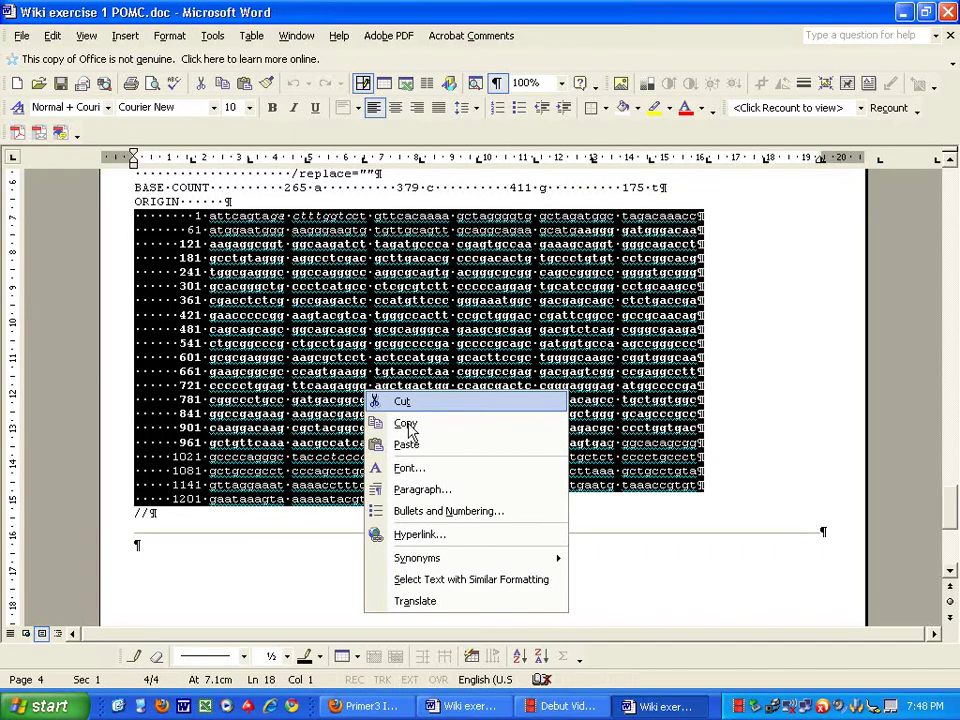
pyautogui.click(428, 424)
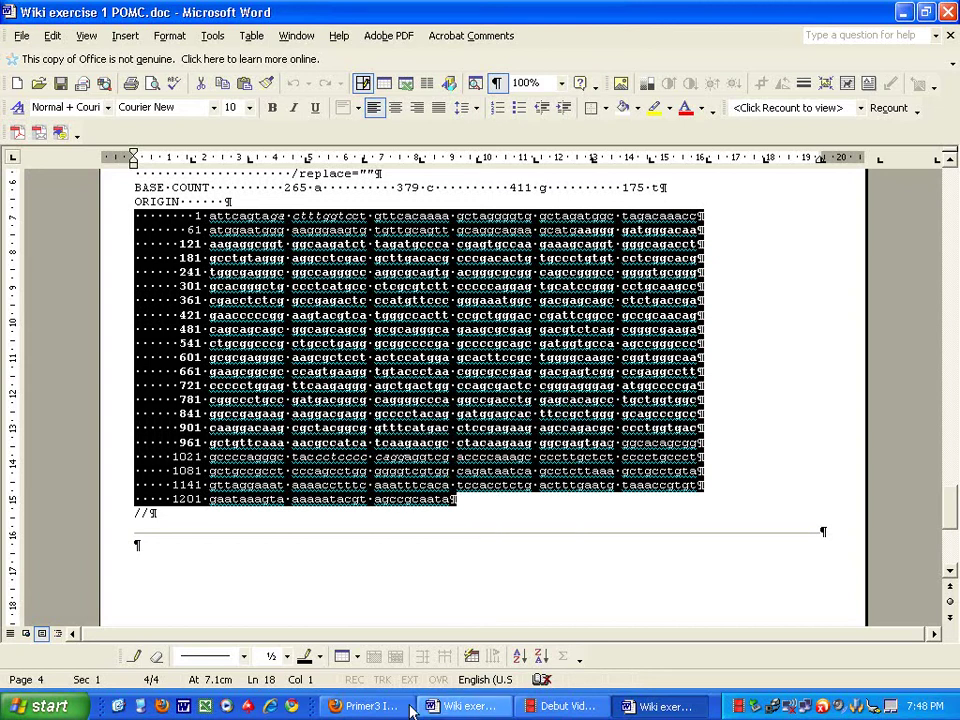
# Step: Paste the POMC sequence into Primer3's sequence box and enter Sequence Id 'POMC 48% GC'
pyautogui.click(390, 706)
pyautogui.rightClick(299, 317)
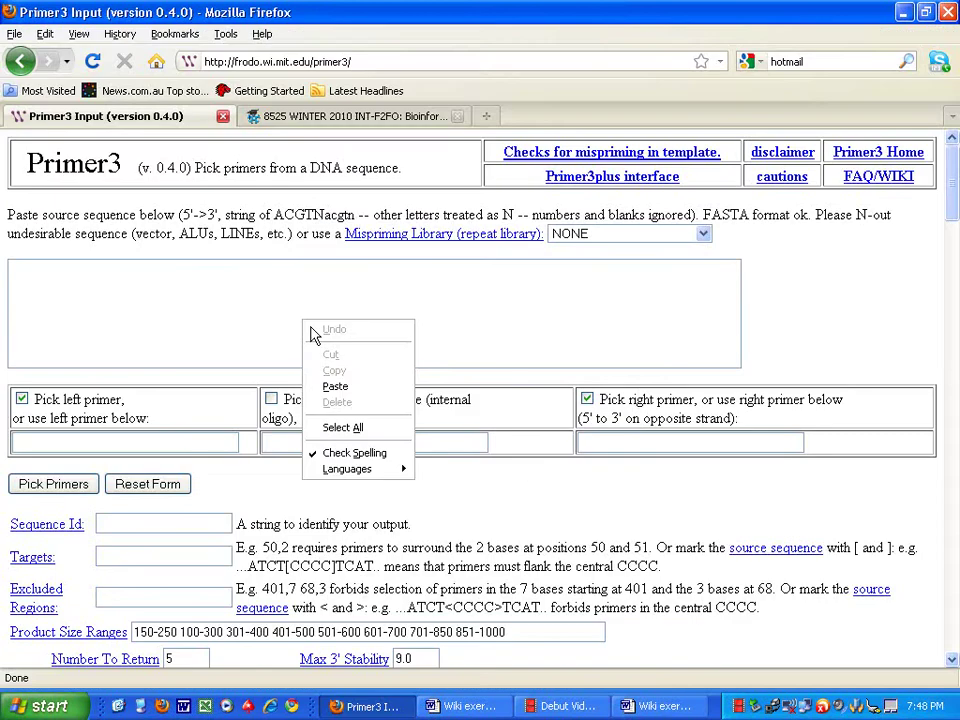
pyautogui.click(338, 386)
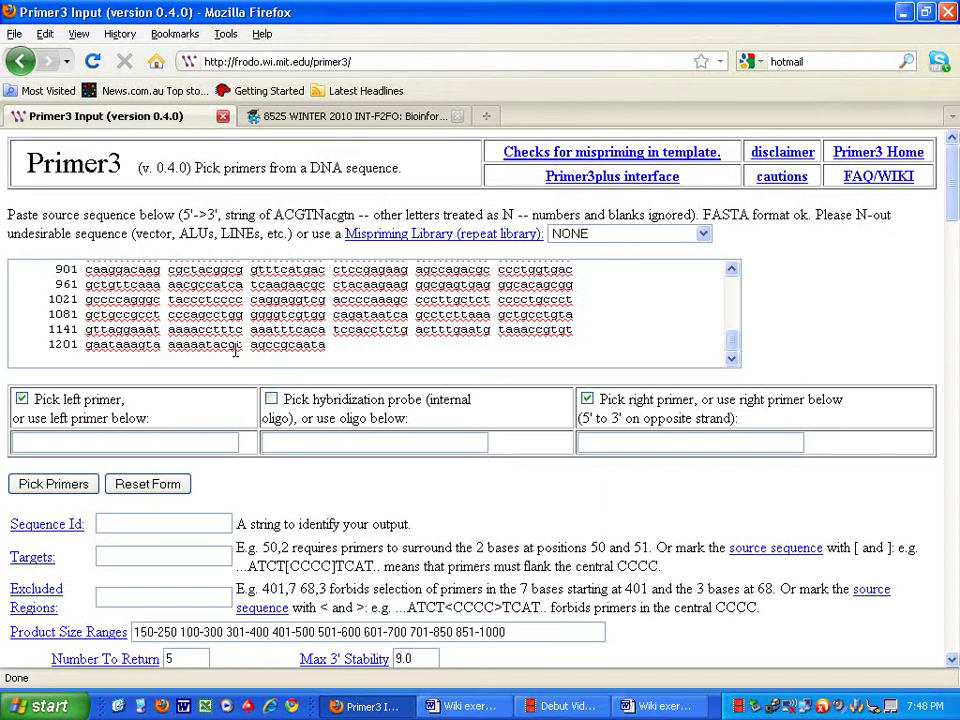
pyautogui.hotkey('ctrl', 'Home')
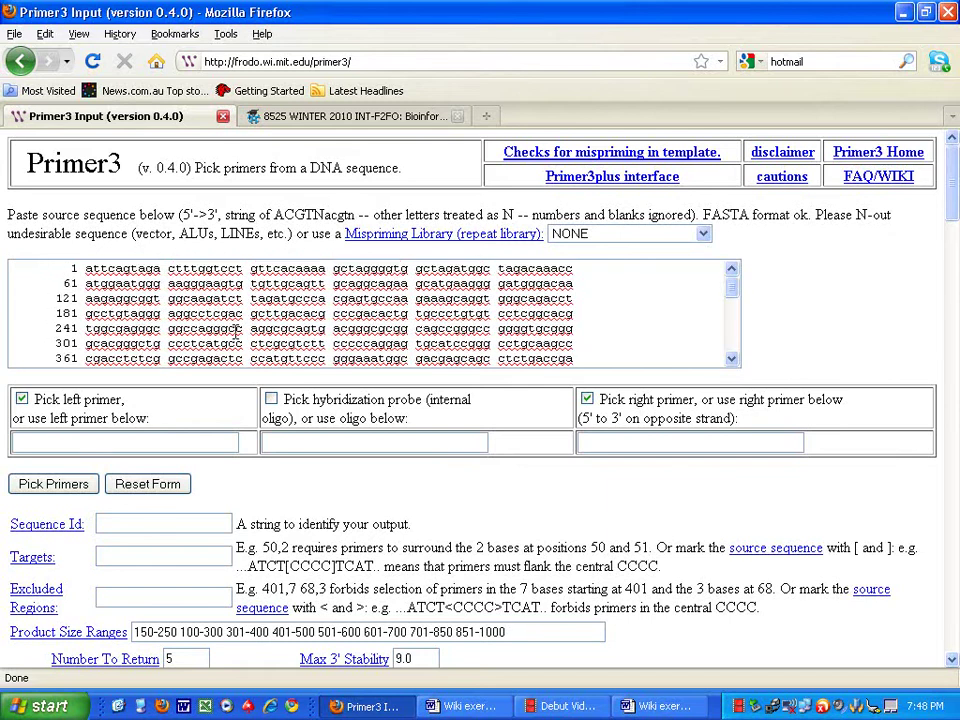
pyautogui.scroll(-5, 237, 330)
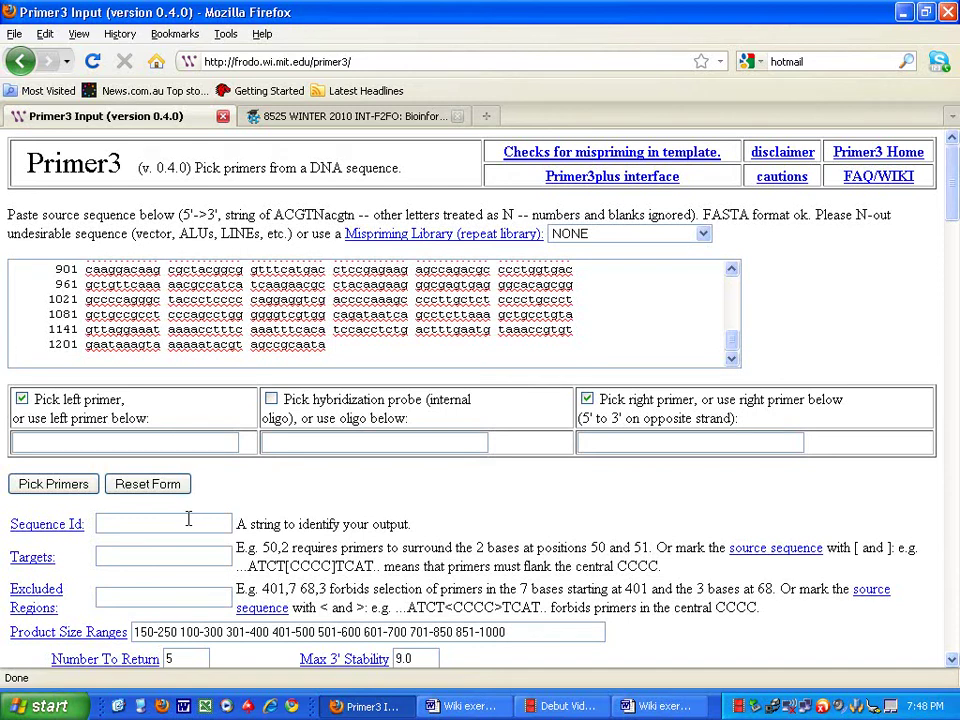
pyautogui.write('POMC')
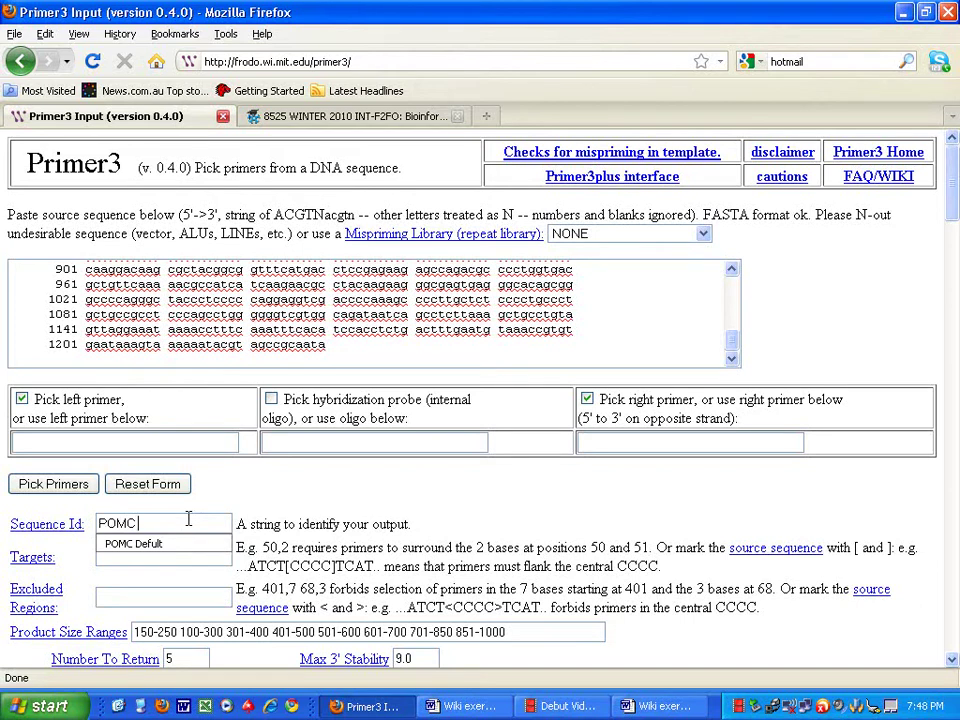
pyautogui.write(' 48% ')
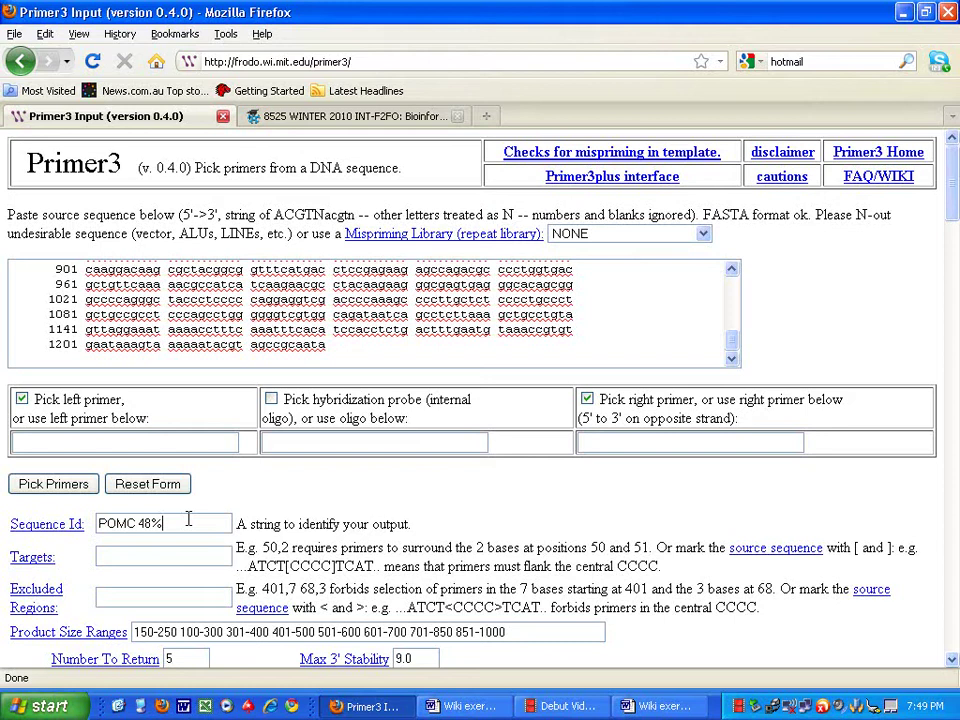
pyautogui.write('GC')
# Step: Scroll down to the General Primer Picking Conditions section
pyautogui.scroll(-4, 129, 342)
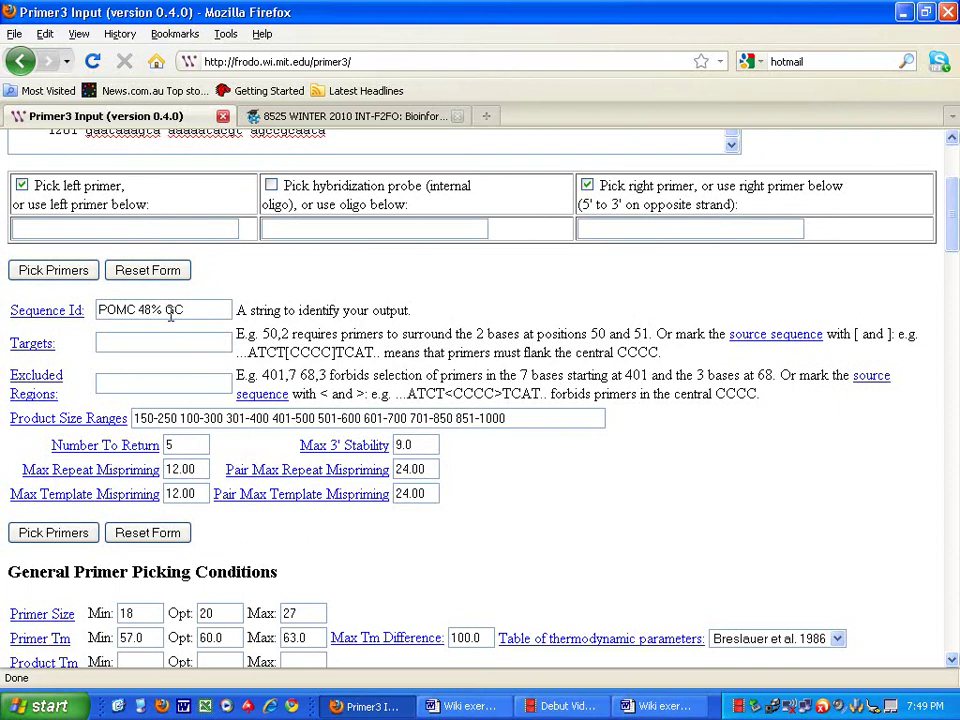
pyautogui.scroll(-2, 236, 357)
pyautogui.scroll(-2, 236, 357)
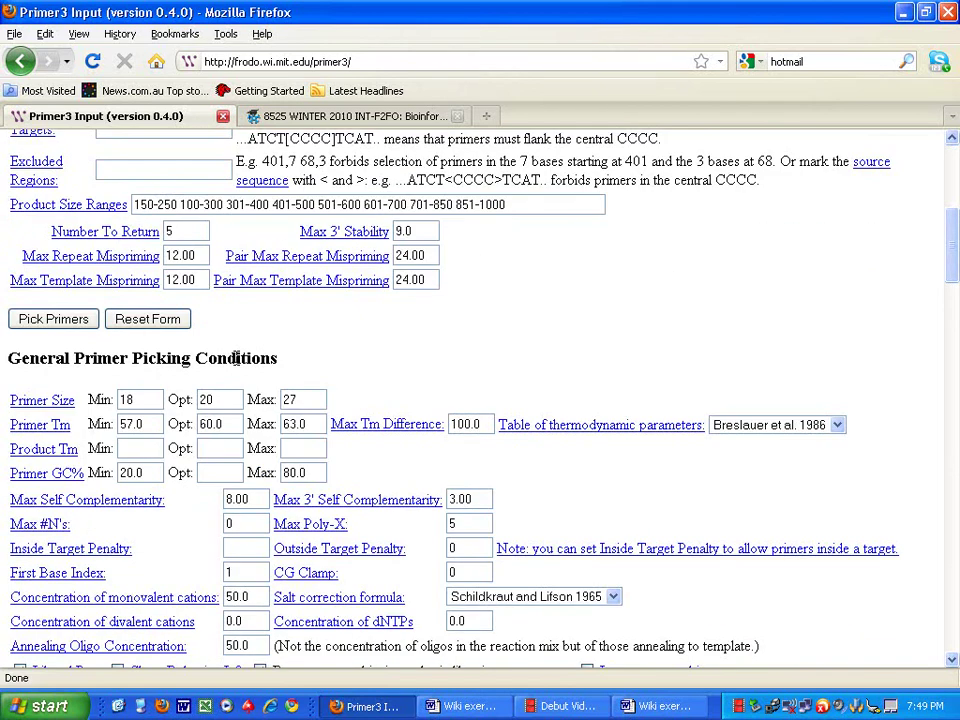
pyautogui.moveTo(8, 358); pyautogui.dragTo(325, 493)
pyautogui.click(325, 493)
# Step: Enter 48 in the Primer GC% Min, Opt and Max fields, then change Min to 20
pyautogui.moveTo(148, 471); pyautogui.dragTo(100, 478)
pyautogui.write('48')
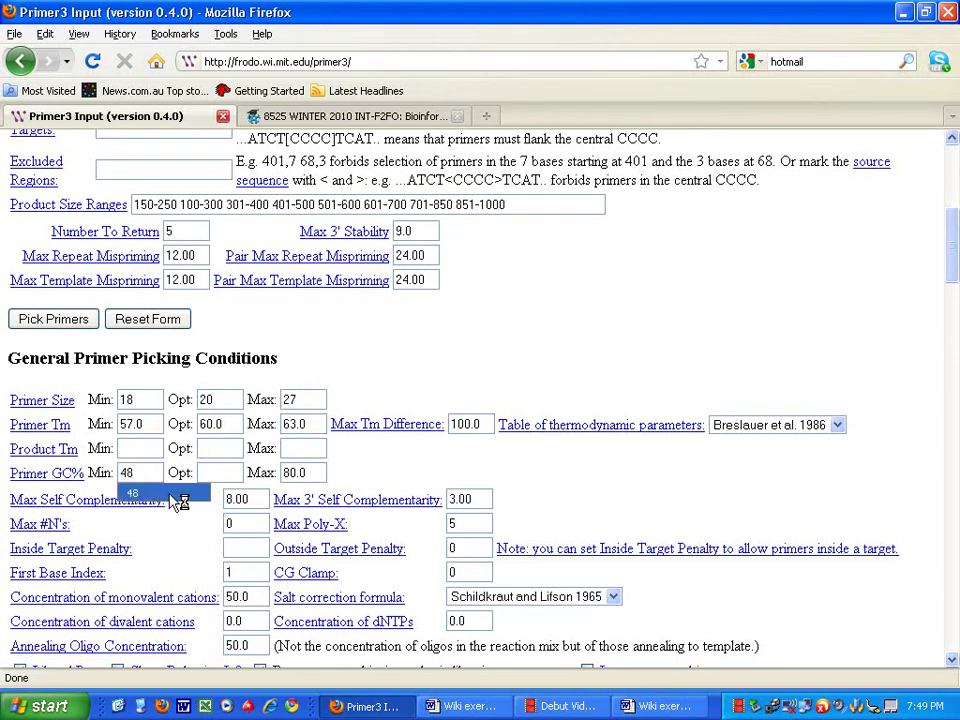
pyautogui.click(218, 474)
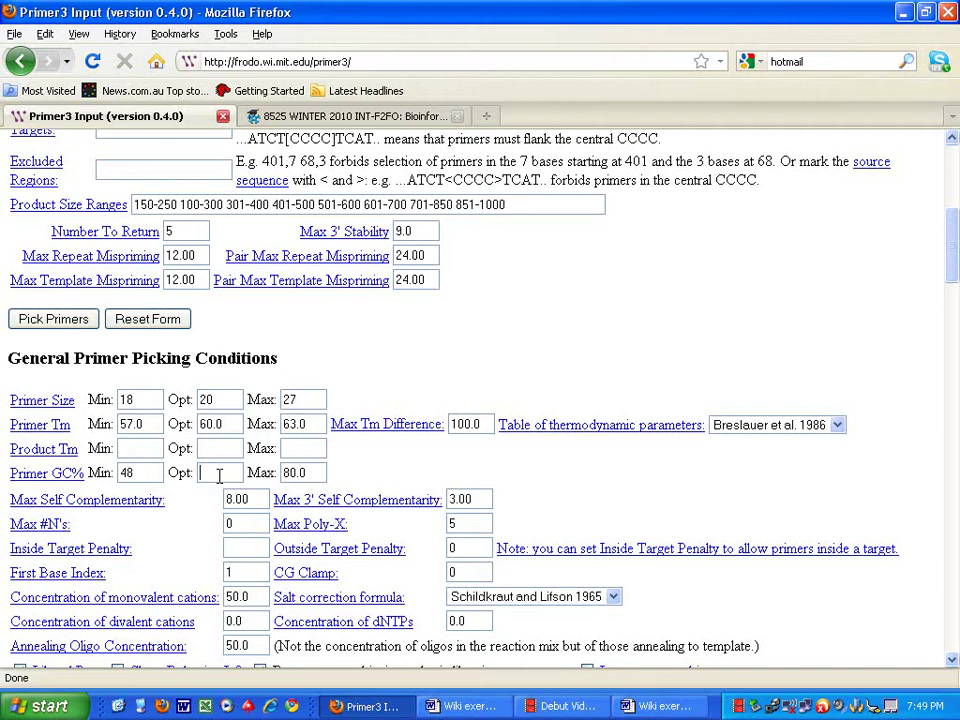
pyautogui.write('48')
pyautogui.press('Tab')
pyautogui.write('48')
pyautogui.click(213, 463)
pyautogui.doubleClick(130, 472)
pyautogui.write('20')
pyautogui.doubleClick(300, 474)
# Step: Set Primer GC% Max to 80, pick primers, and inspect the 55.00 and 50.00 GC% values
pyautogui.write('80')
pyautogui.click(63, 324)
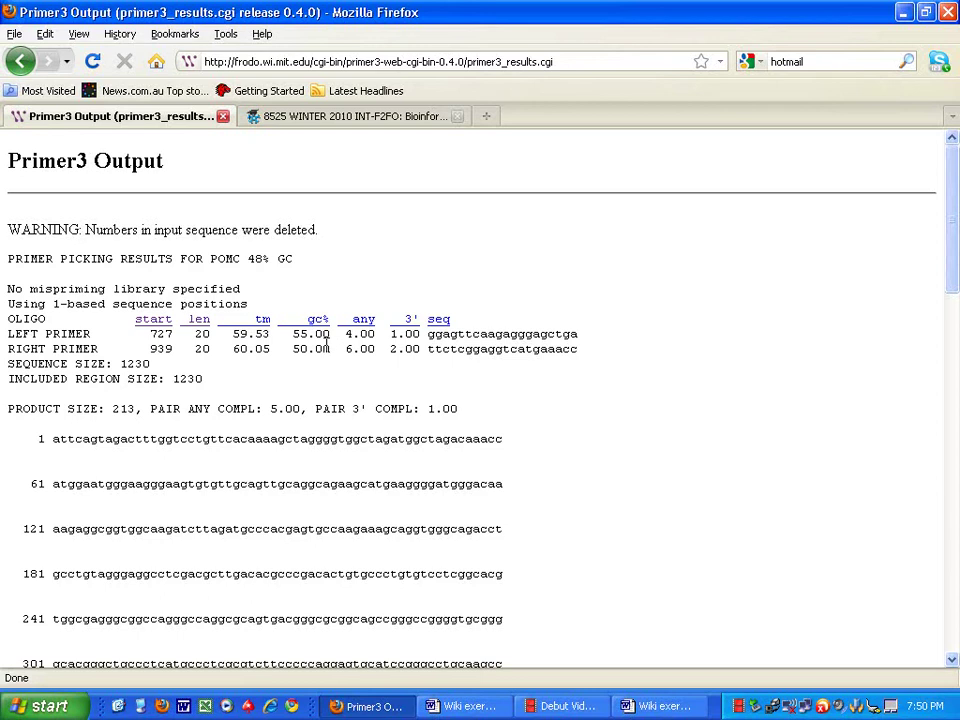
pyautogui.moveTo(332, 346); pyautogui.dragTo(296, 323)
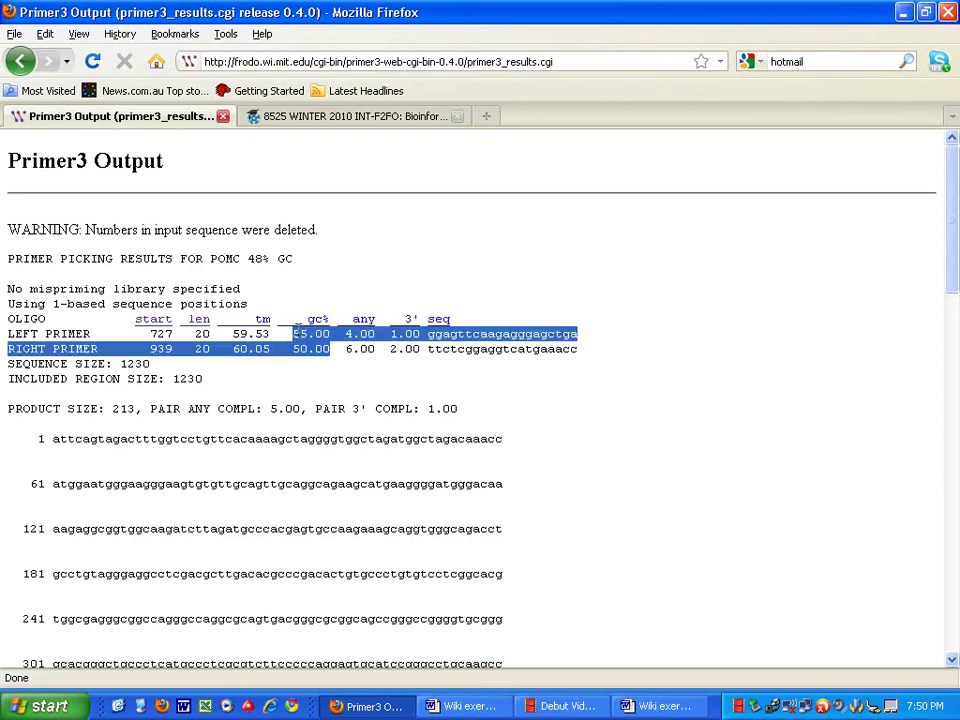
pyautogui.click(305, 334)
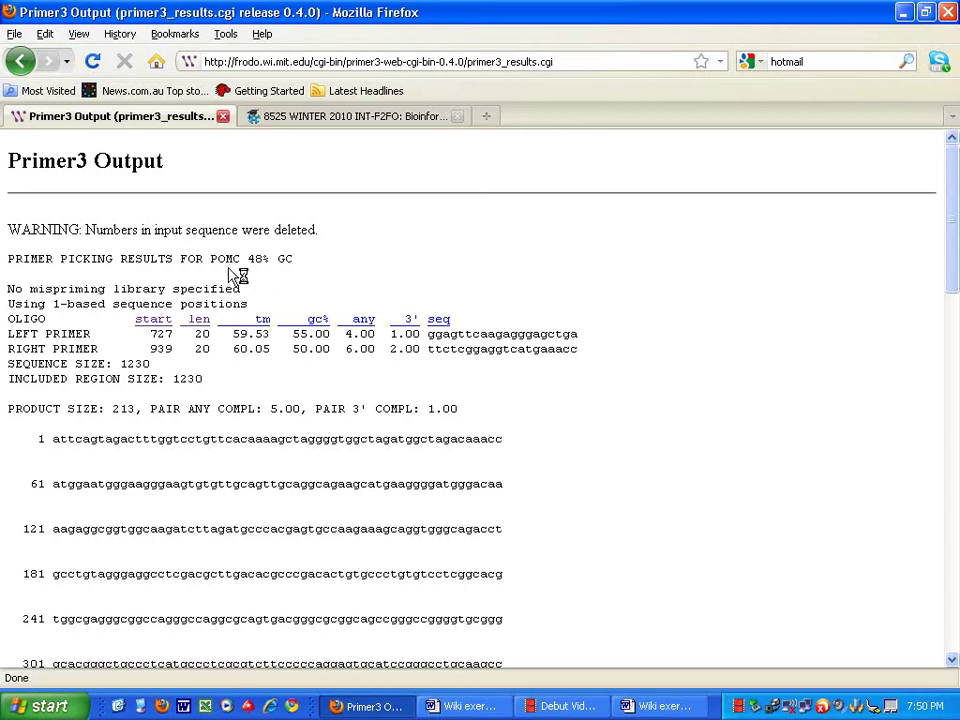
# Step: Restrict Primer GC% Min and Max to 48 and rerun Pick Primers
pyautogui.click(16, 62)
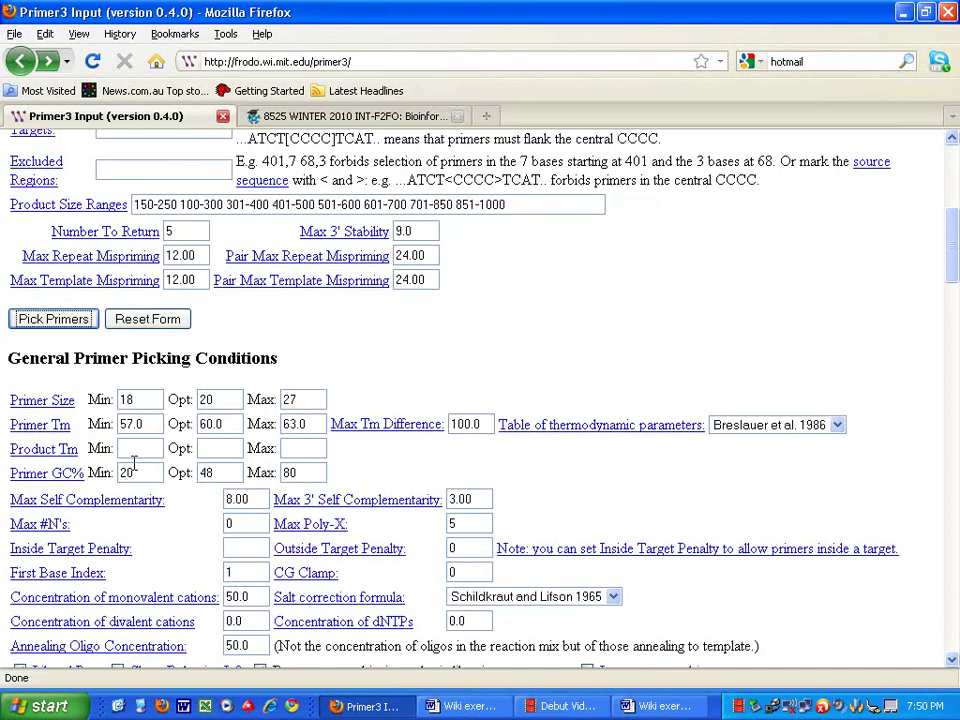
pyautogui.moveTo(130, 472); pyautogui.dragTo(98, 462)
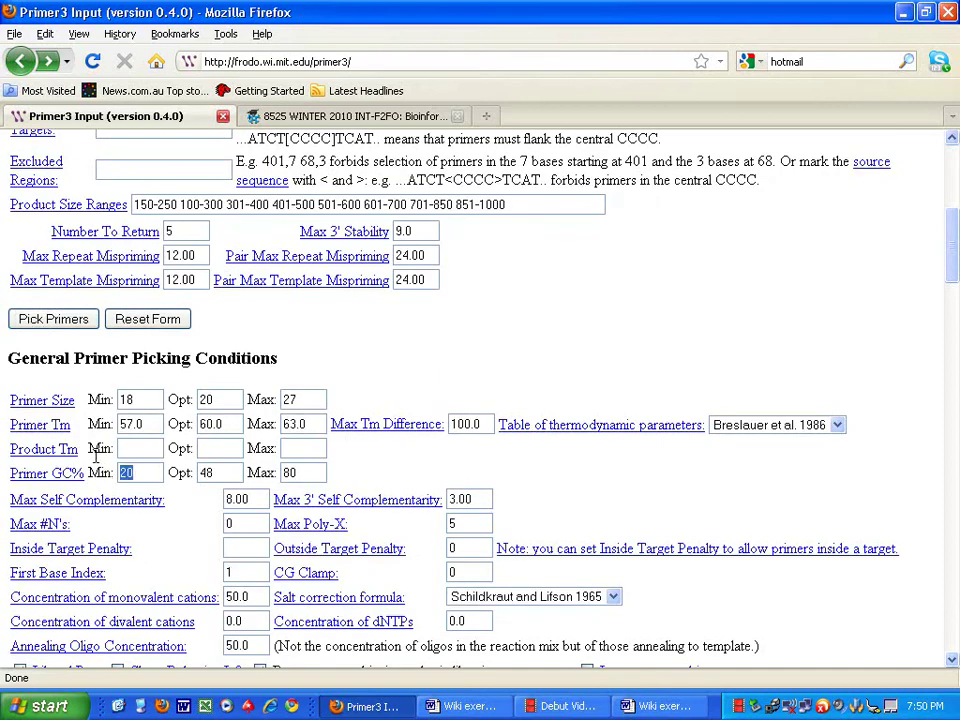
pyautogui.write('48')
pyautogui.moveTo(304, 472); pyautogui.dragTo(273, 479)
pyautogui.write('5')
pyautogui.press('BackSpace')
pyautogui.write('4')
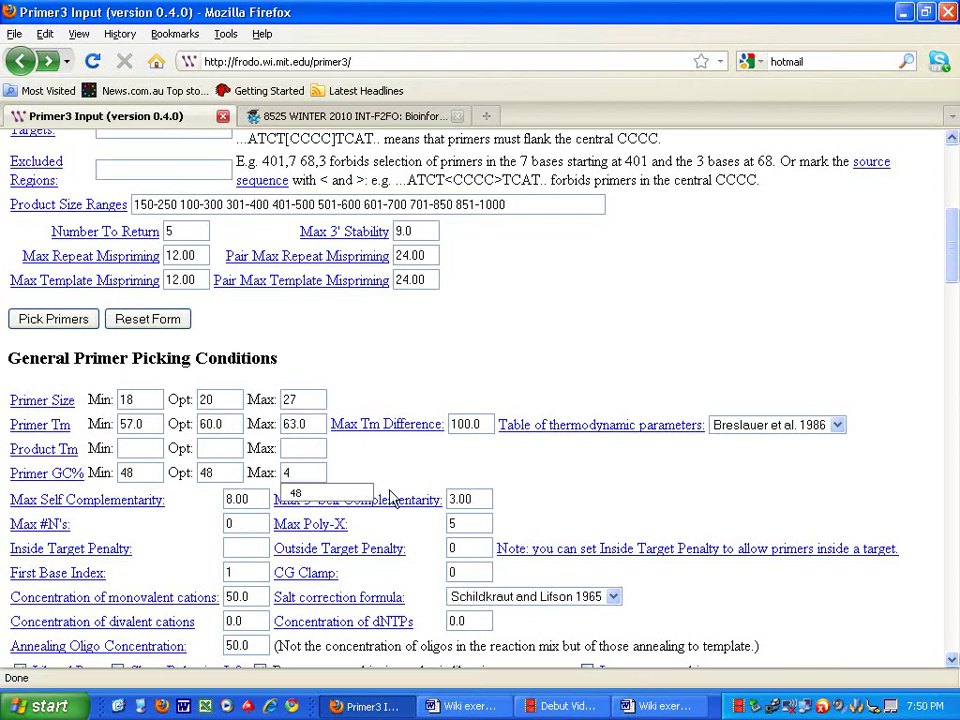
pyautogui.write('8')
pyautogui.scroll(-4, 430, 495)
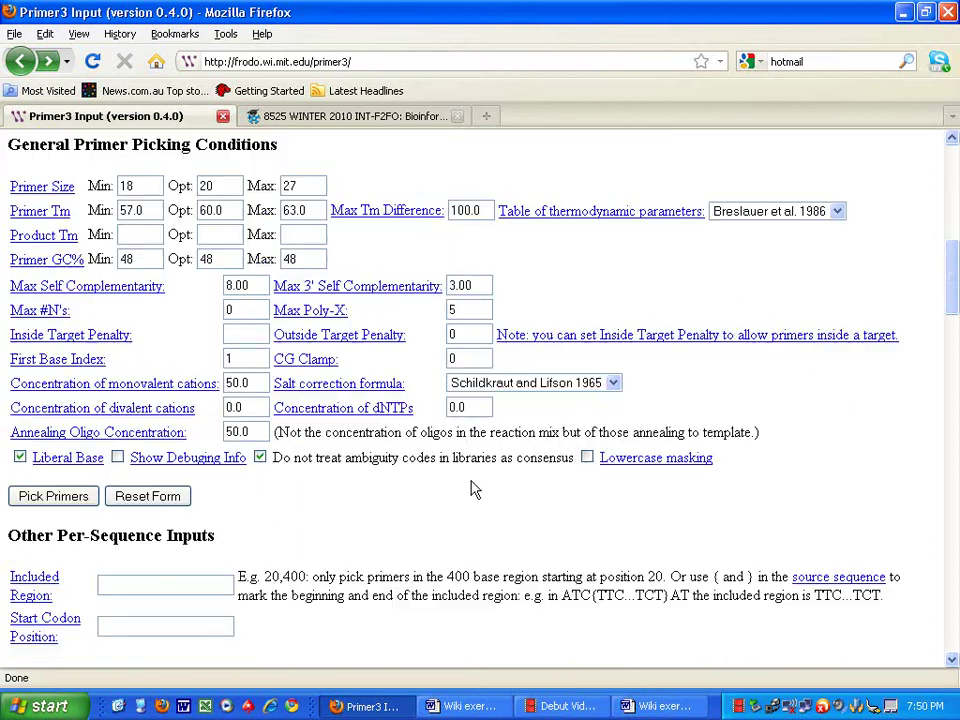
pyautogui.click(86, 498)
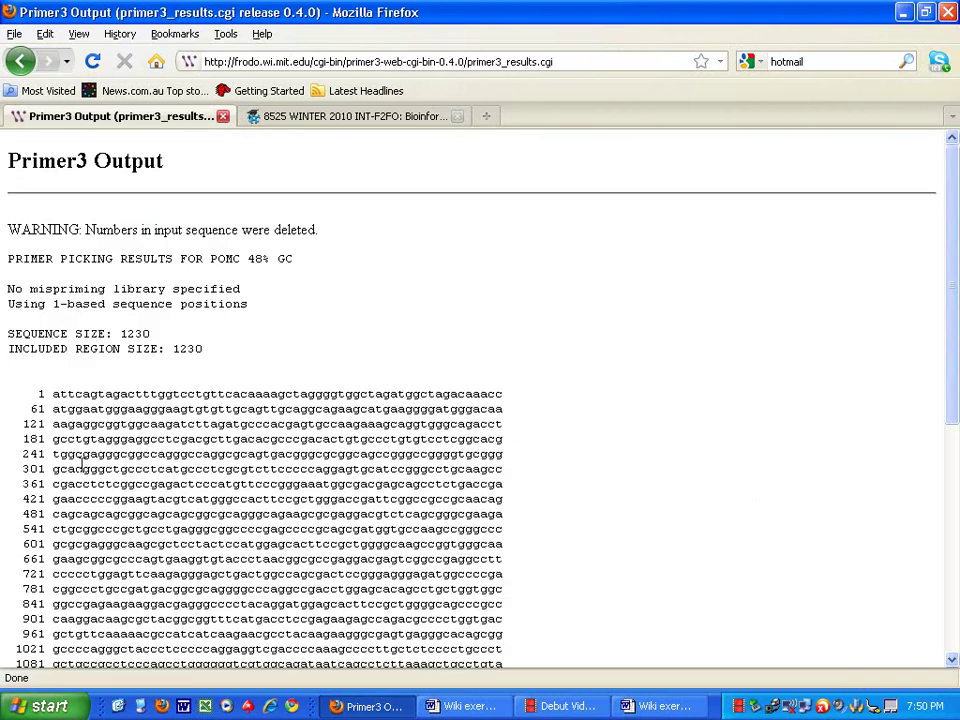
# Step: Scroll through the output reporting No Acceptable Primers Were Found
pyautogui.scroll(-2, 33, 181)
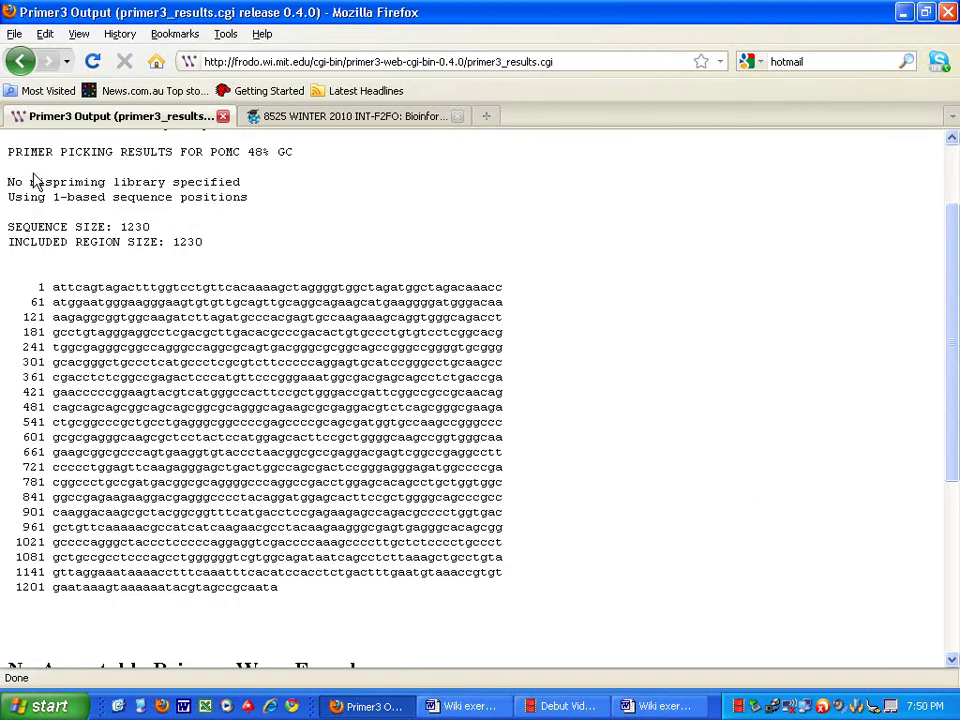
pyautogui.scroll(-2, 33, 181)
pyautogui.scroll(4, 31, 170)
pyautogui.scroll(-4, 31, 171)
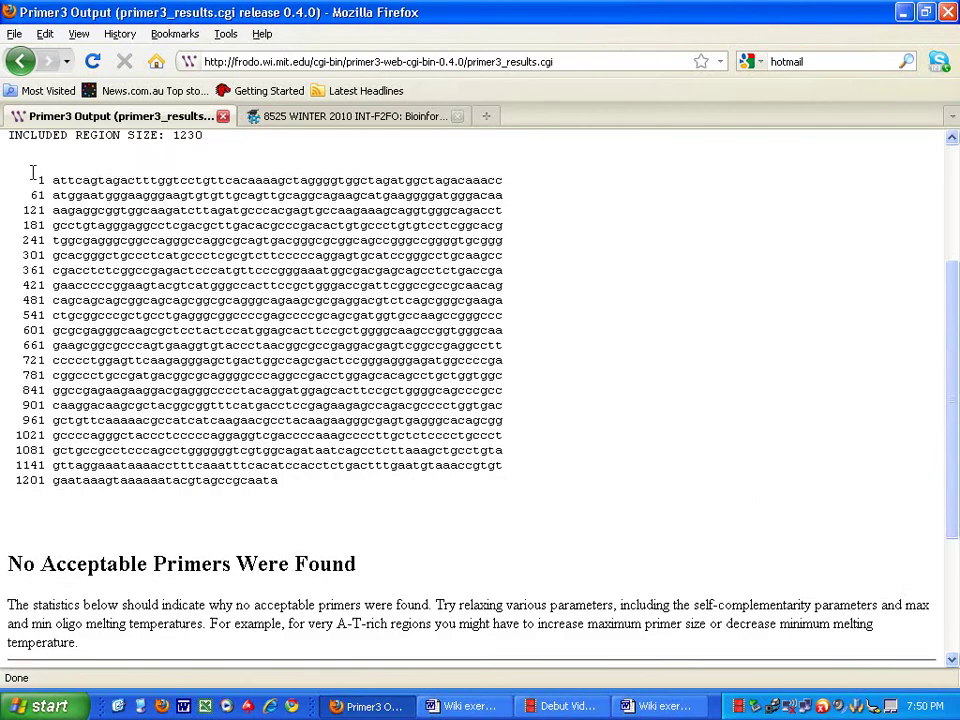
pyautogui.scroll(-2, 31, 171)
pyautogui.scroll(-2, 110, 375)
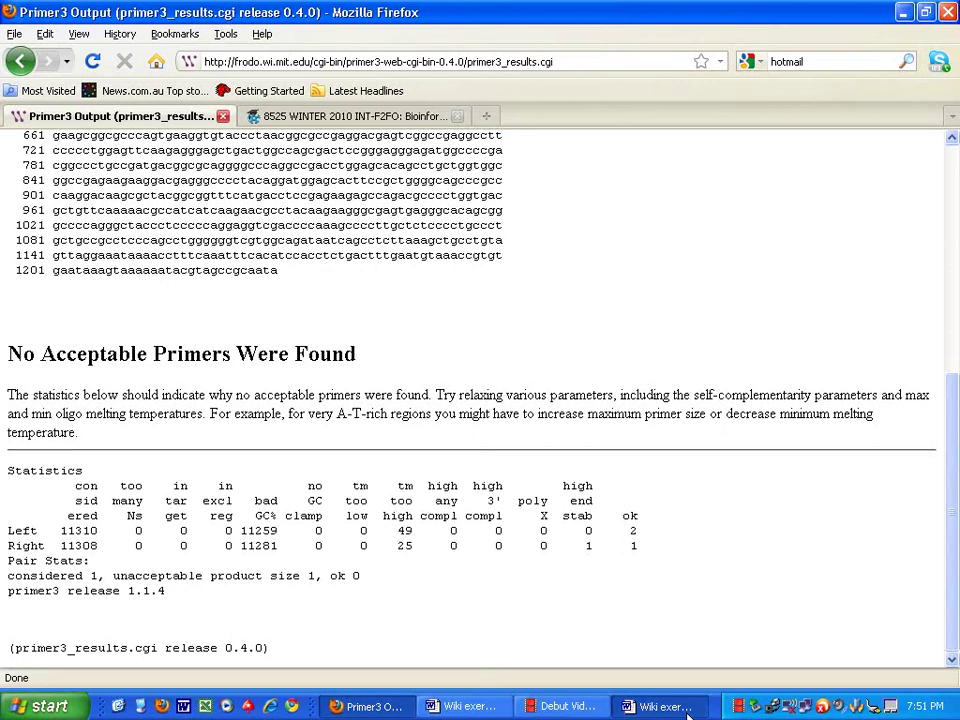
# Step: Review the pasted No Acceptable Primers Were Found output in Wiki exercise 2 Primers POMC.doc
pyautogui.click(460, 708)
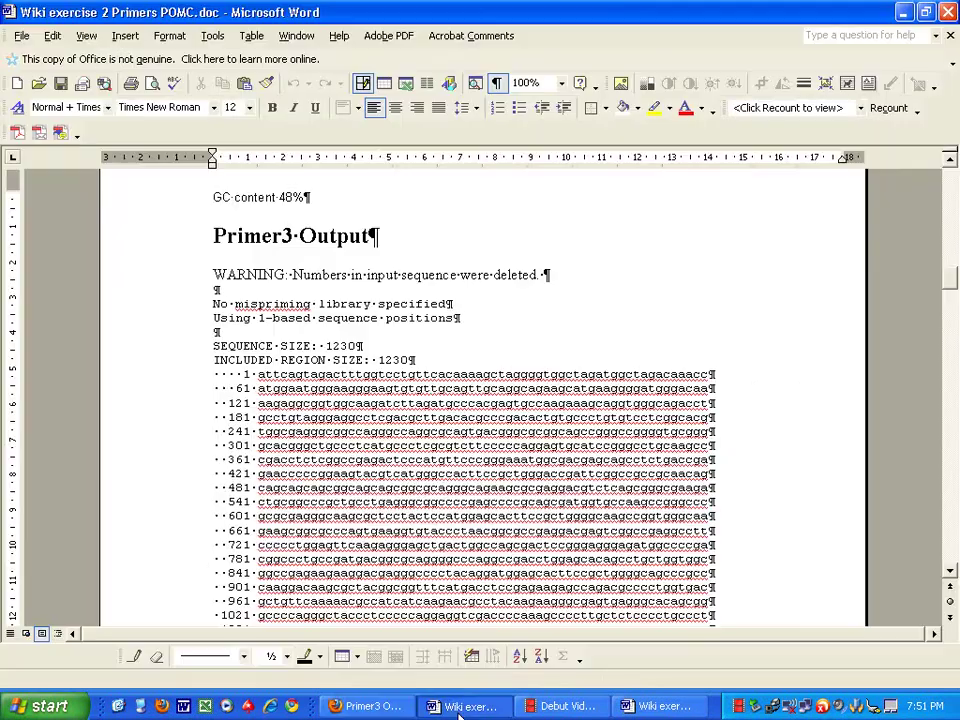
pyautogui.click(430, 388)
pyautogui.scroll(-2, 288, 240)
pyautogui.scroll(-1, 287, 256)
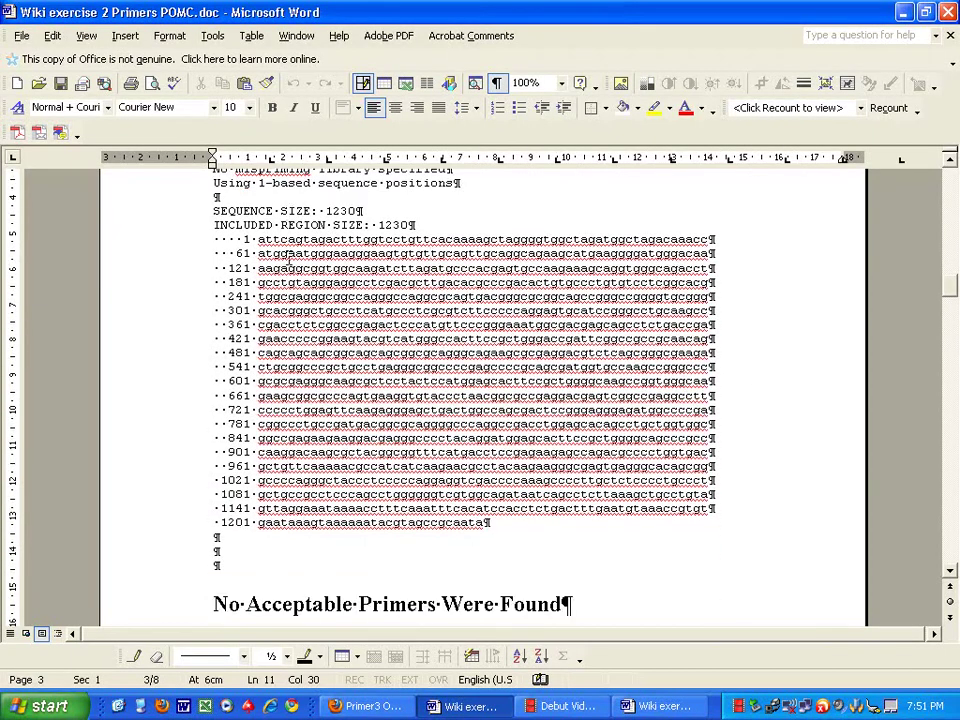
pyautogui.scroll(2, 288, 258)
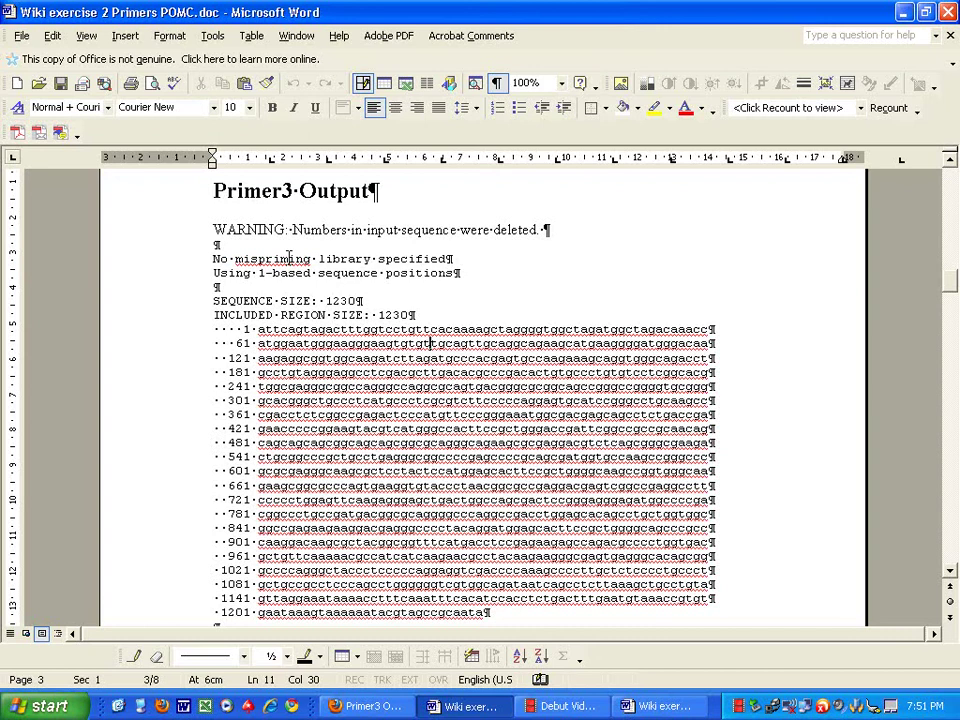
pyautogui.scroll(-15, 289, 258)
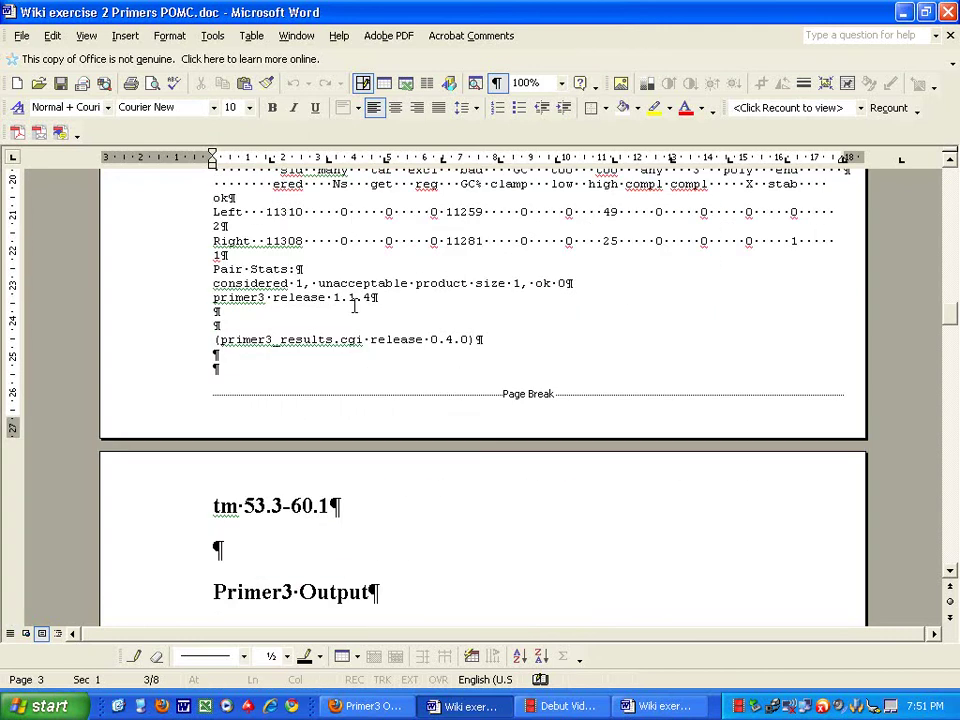
pyautogui.scroll(6, 354, 307)
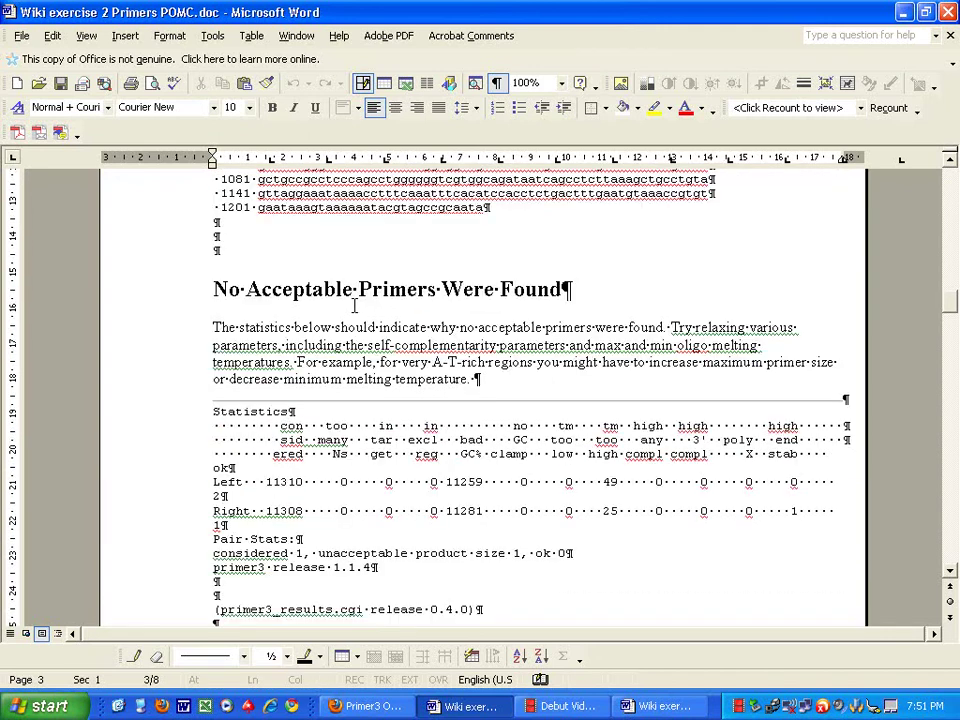
pyautogui.scroll(-6, 466, 428)
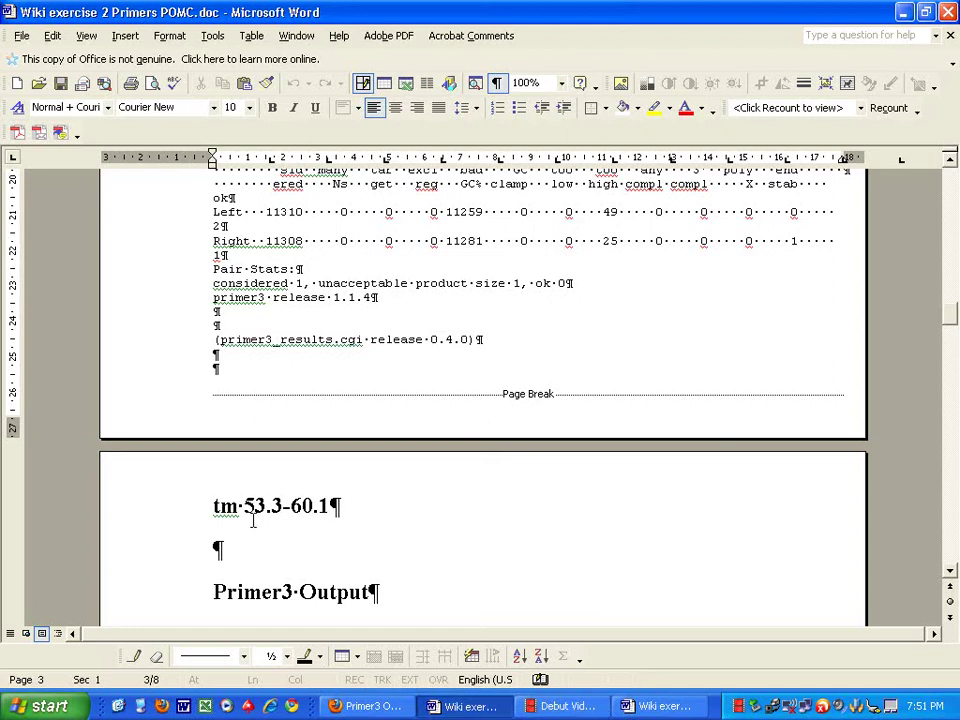
# Step: Go back to the assignment page and open a fresh Primer3 input form
pyautogui.click(367, 706)
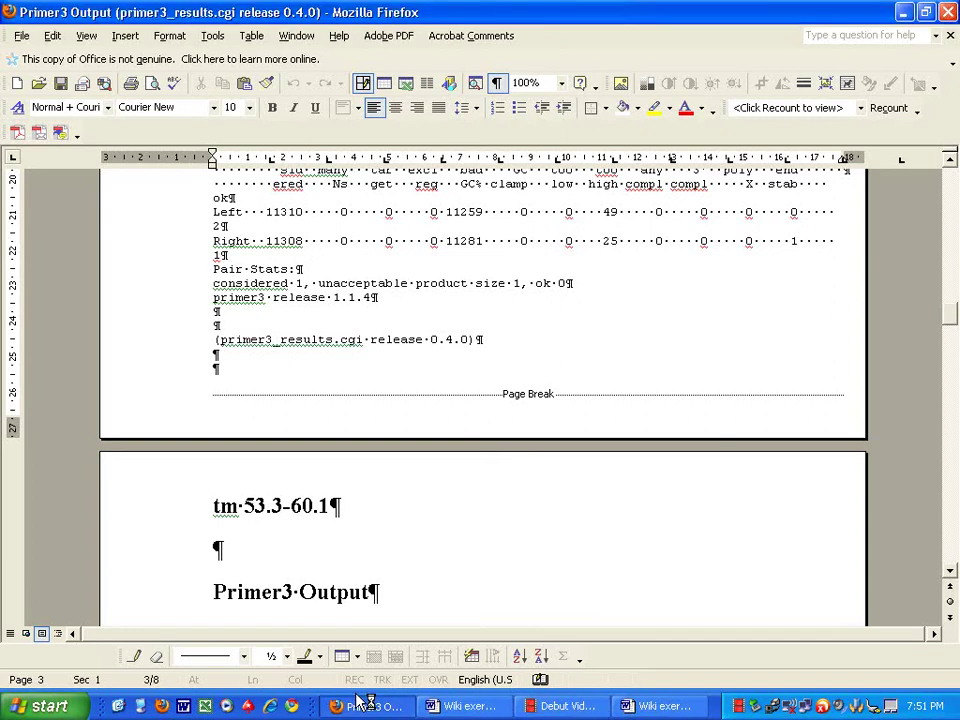
pyautogui.click(21, 61)
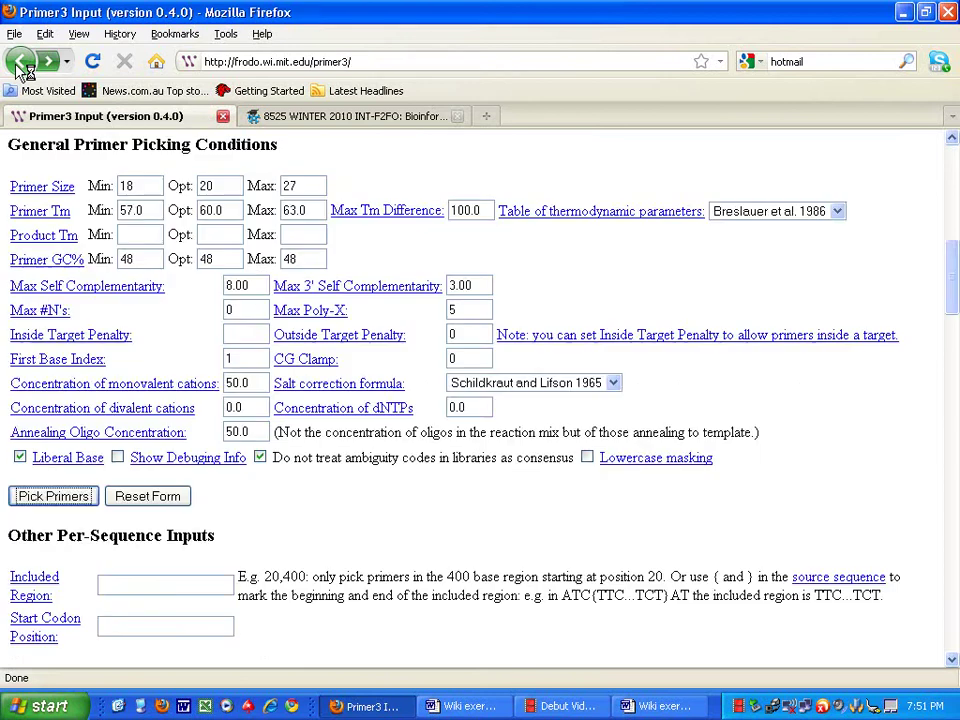
pyautogui.click(21, 61)
pyautogui.scroll(-10, 237, 333)
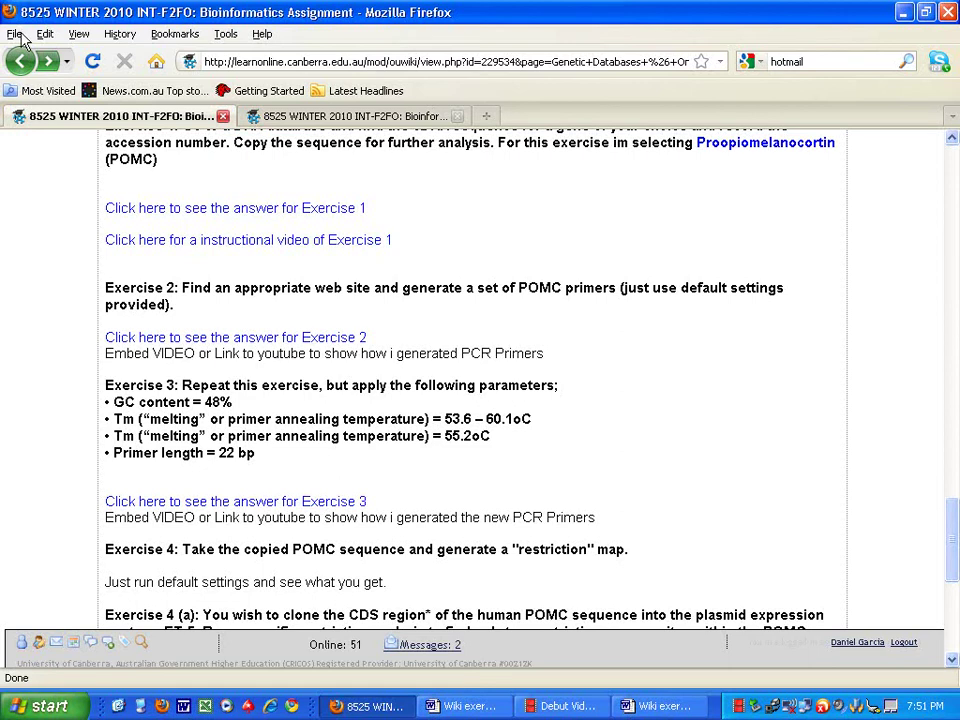
pyautogui.scroll(6, 182, 279)
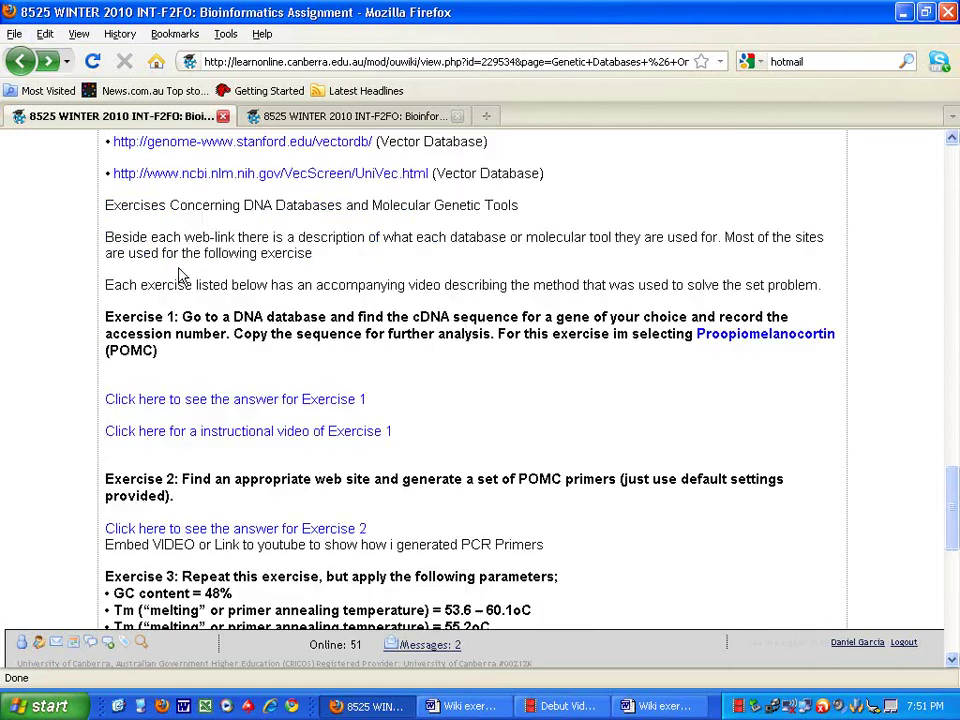
pyautogui.click(255, 205)
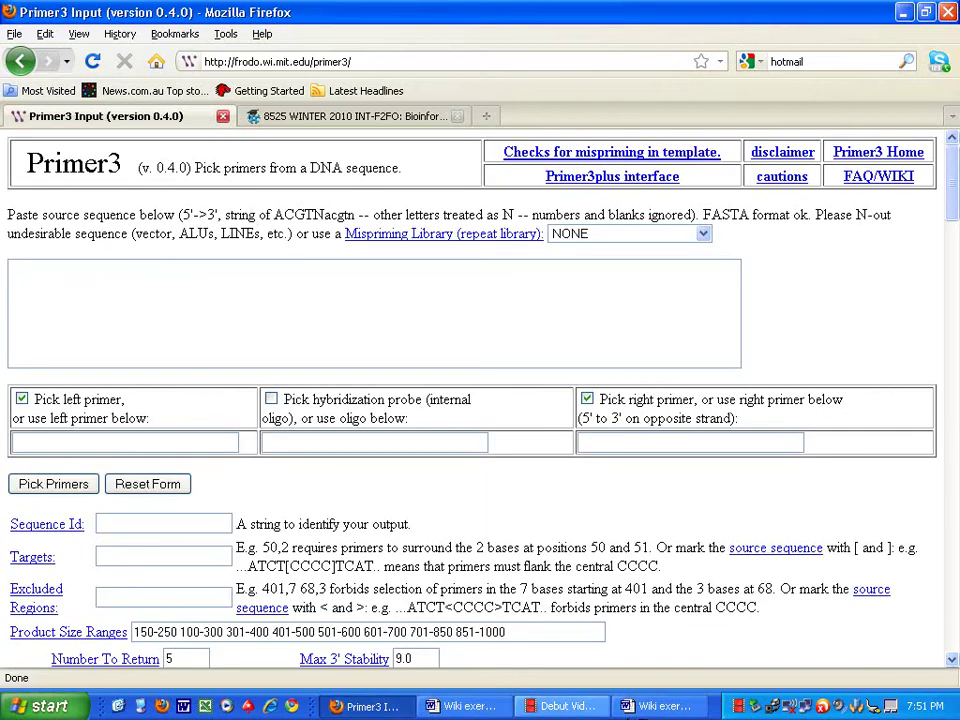
# Step: Copy the POMC sequence from Wiki exercise 1 POMC.doc and paste it into Primer3's sequence box
pyautogui.hotkey('alt', 'Tab')
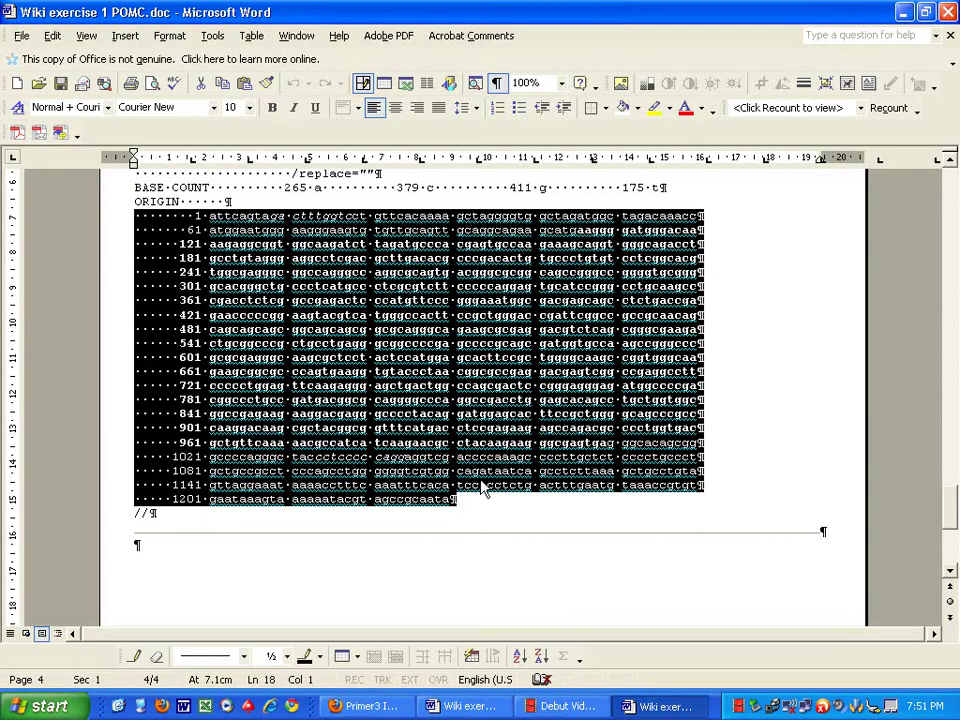
pyautogui.rightClick(436, 492)
pyautogui.click(492, 490)
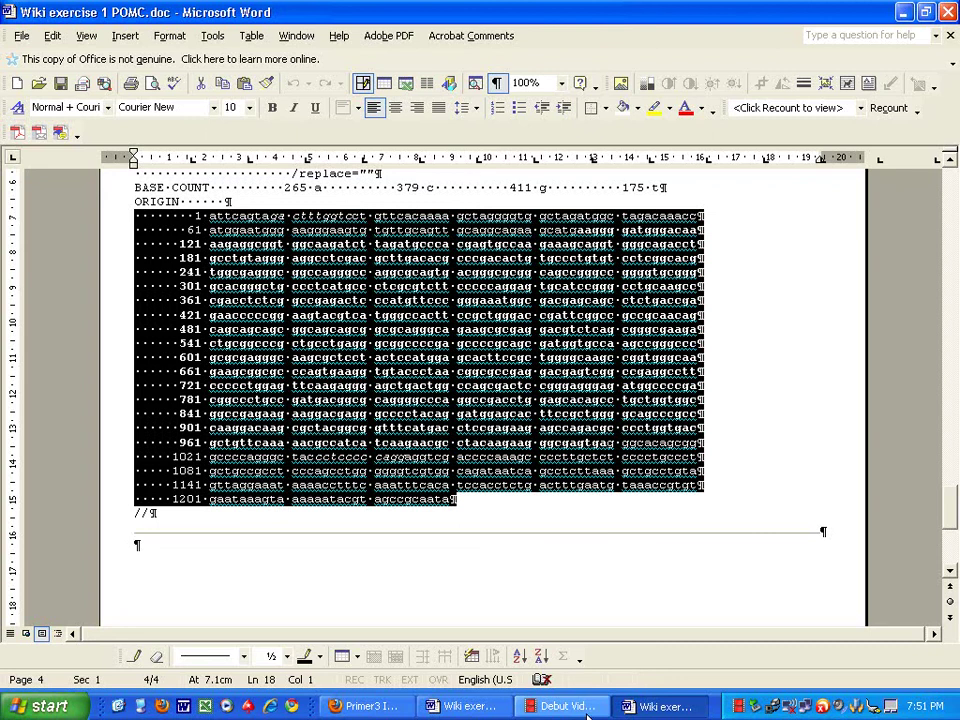
pyautogui.click(472, 708)
pyautogui.click(385, 706)
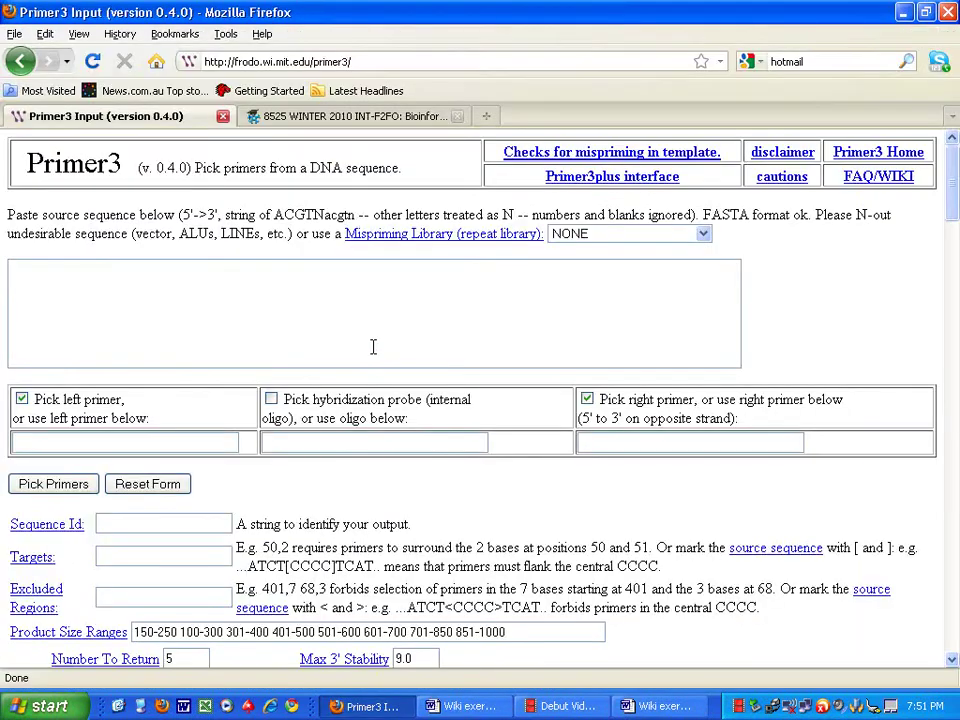
pyautogui.rightClick(373, 347)
pyautogui.click(405, 415)
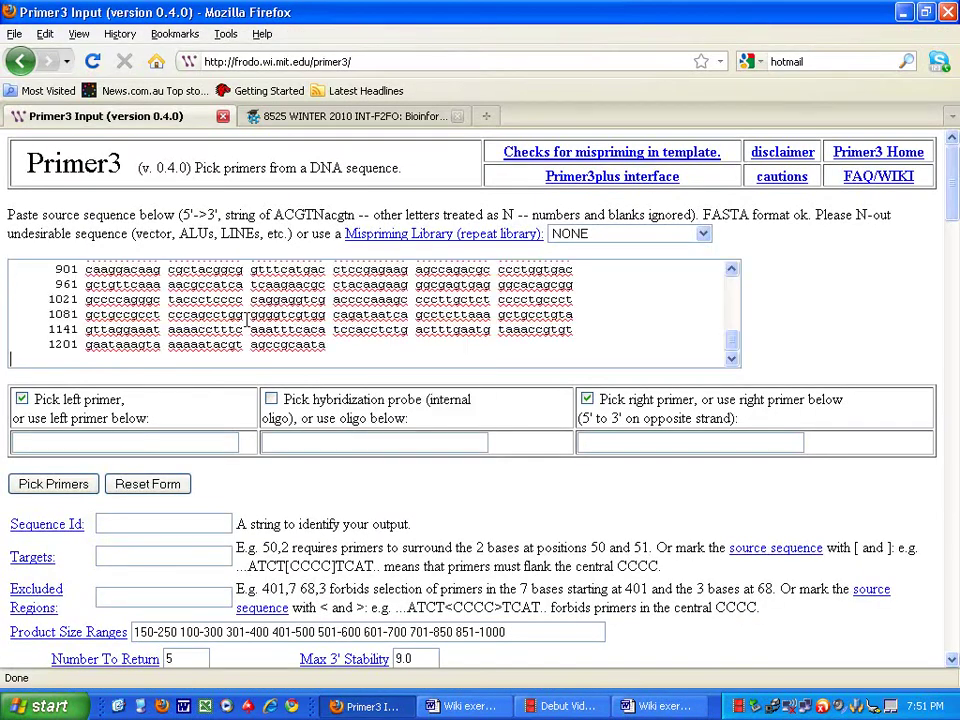
pyautogui.scroll(-5, 186, 474)
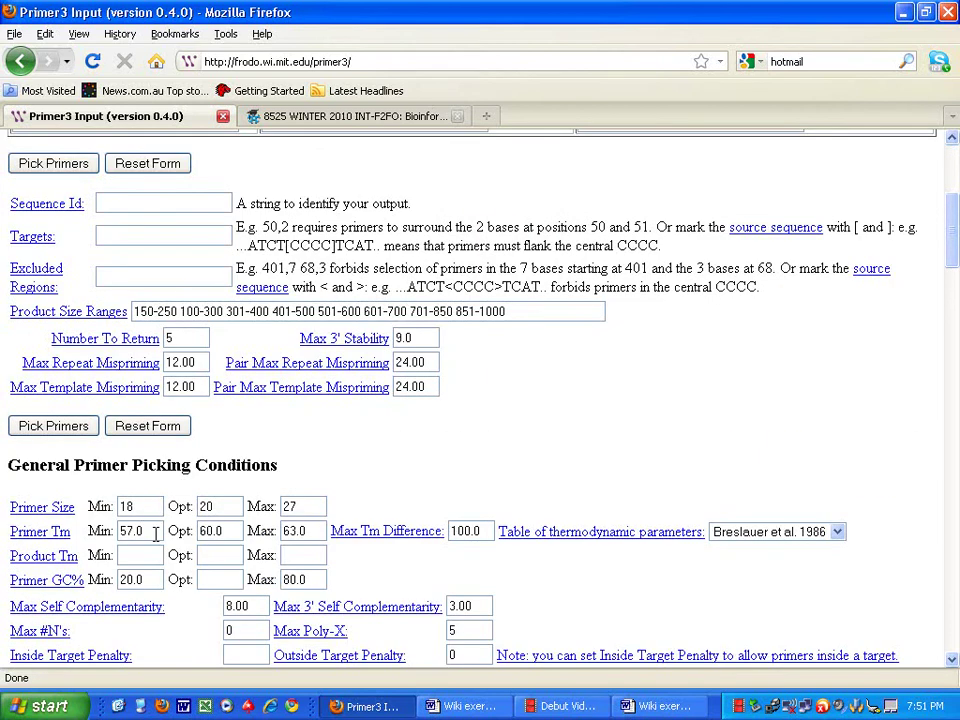
# Step: Clear the Primer Tm Min, Opt and Max values, entering 60.1 as the maximum
pyautogui.moveTo(157, 527); pyautogui.dragTo(118, 531)
pyautogui.press('BackSpace')
pyautogui.moveTo(224, 530); pyautogui.dragTo(199, 531)
pyautogui.press('BackSpace')
pyautogui.moveTo(318, 531); pyautogui.dragTo(284, 532)
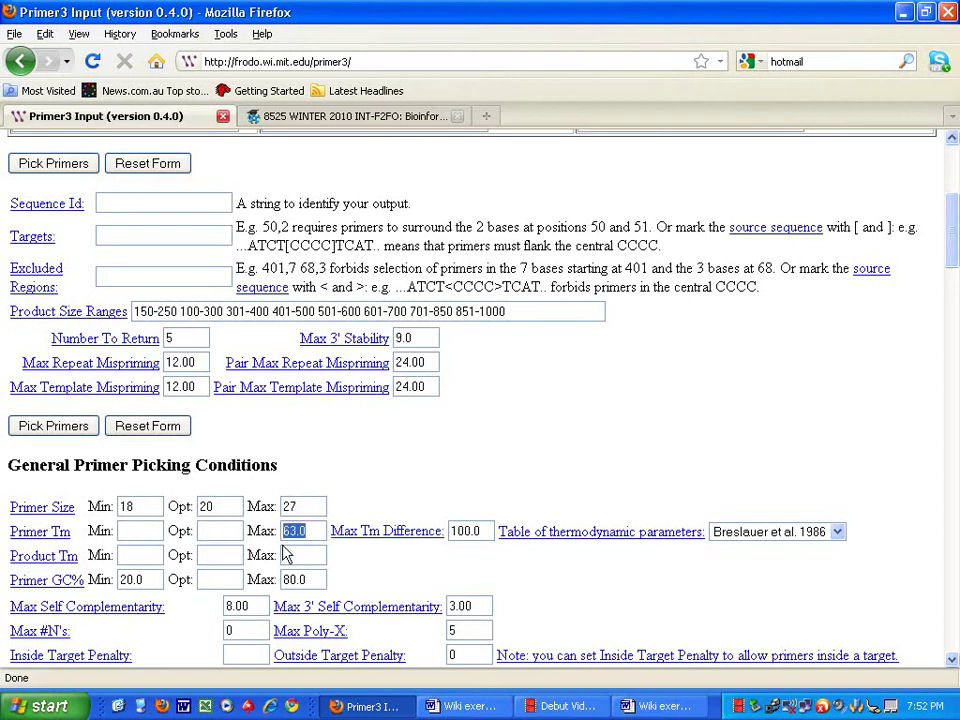
pyautogui.press('BackSpace')
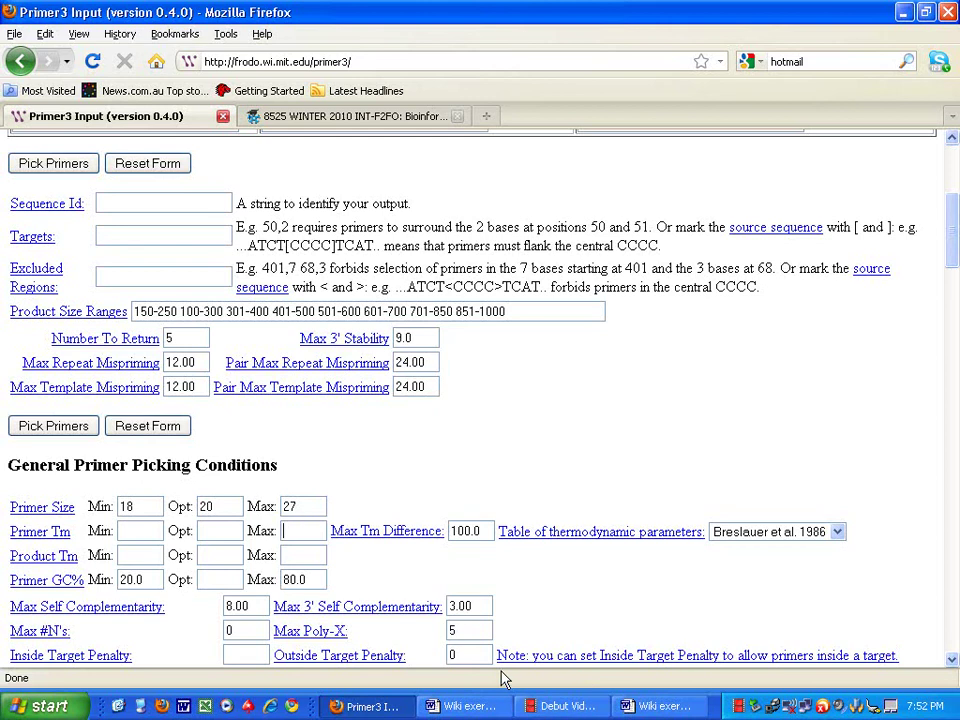
pyautogui.write('60')
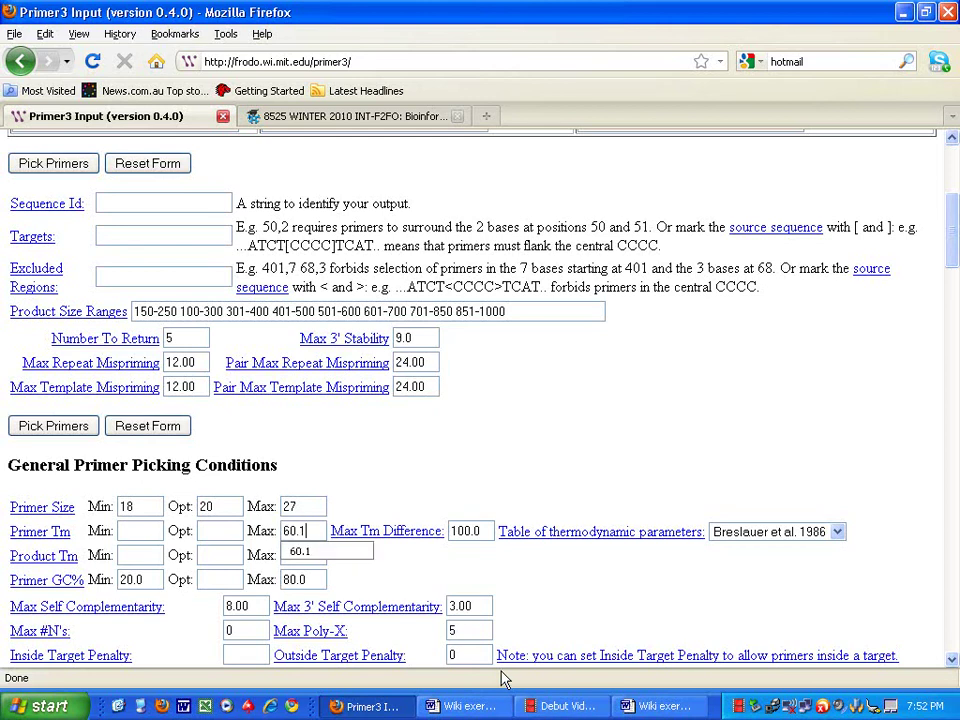
pyautogui.write('.1')
# Step: Set minimum Primer Tm to 53.6, pick primers, and bring the Word document forward
pyautogui.click(125, 531)
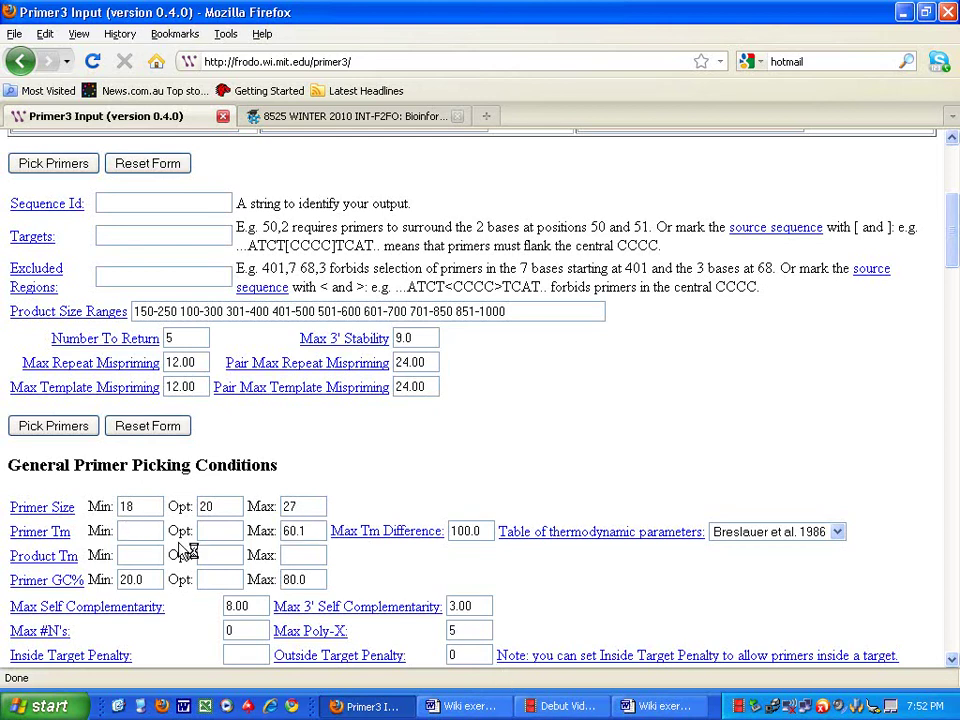
pyautogui.write('5')
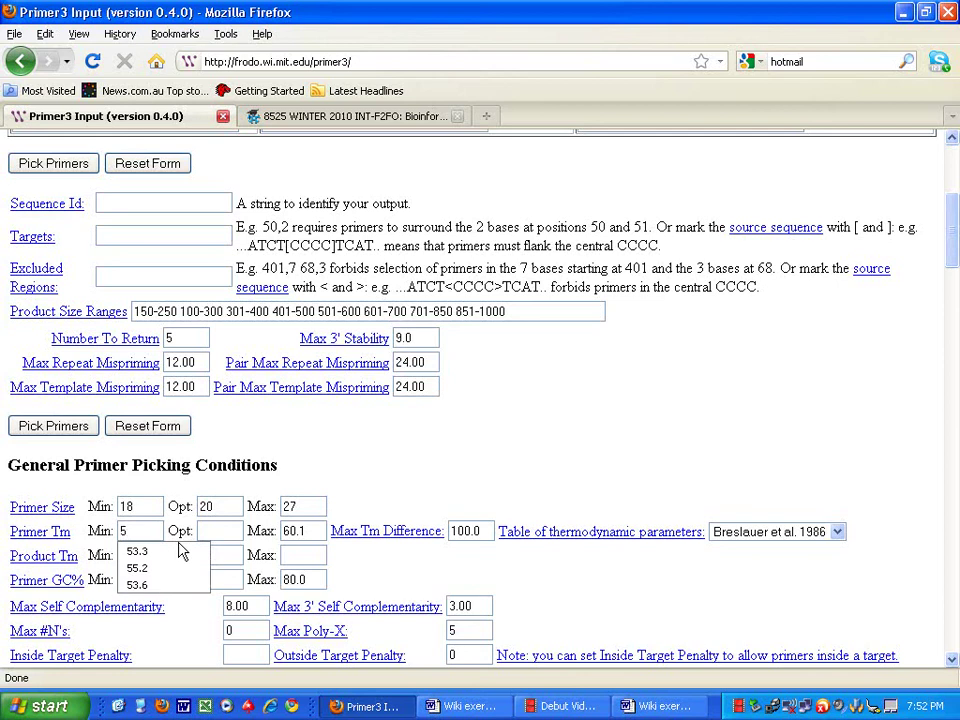
pyautogui.press('Up')
pyautogui.click(158, 594)
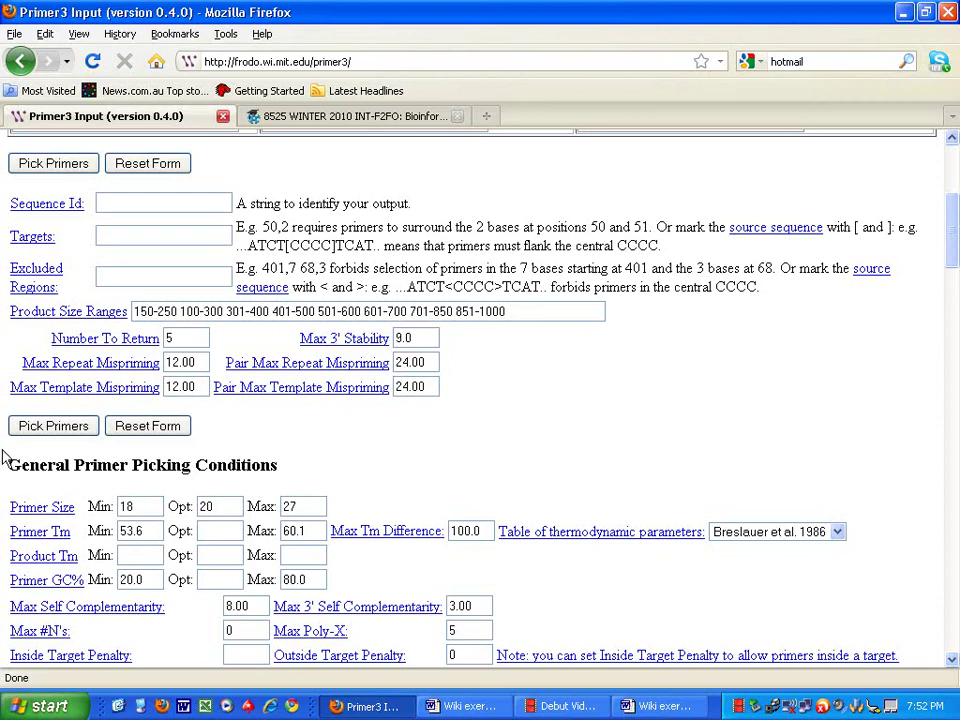
pyautogui.click(42, 427)
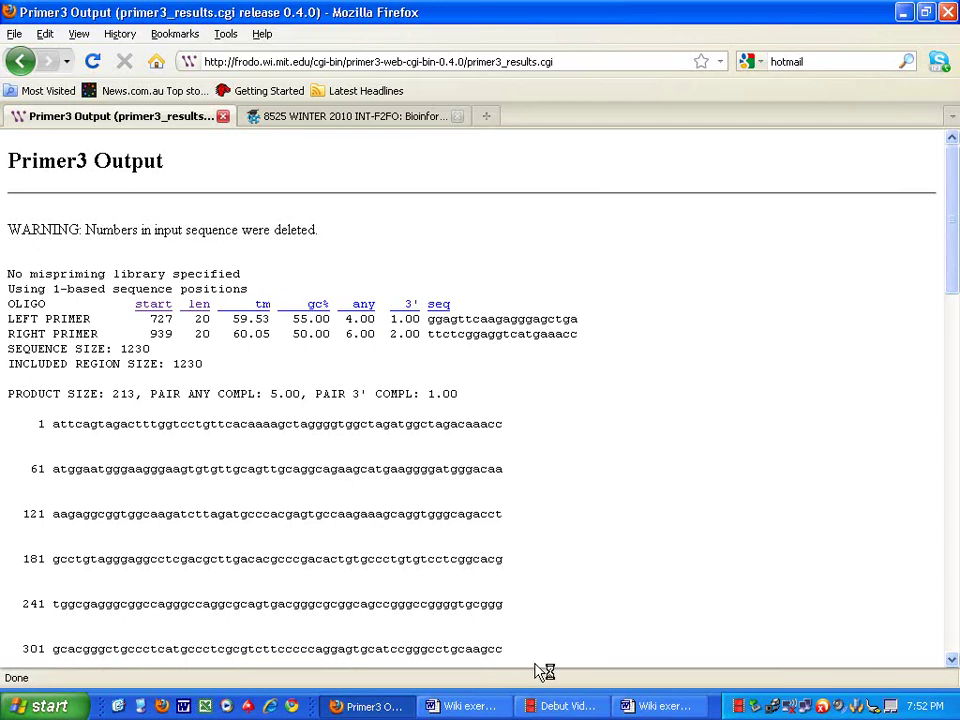
pyautogui.click(660, 706)
# Step: Scroll through the pasted output in Wiki exercise 2 Primers POMC.doc, then return to Firefox's Primer3 results
pyautogui.scroll(-1, 606, 602)
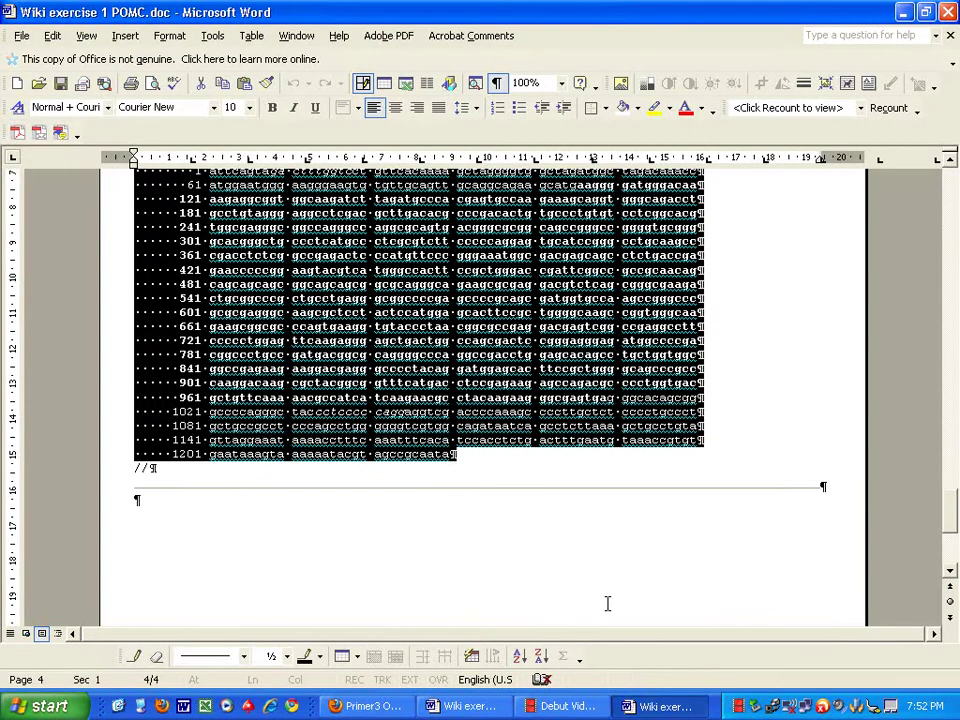
pyautogui.click(470, 706)
pyautogui.scroll(-10, 457, 424)
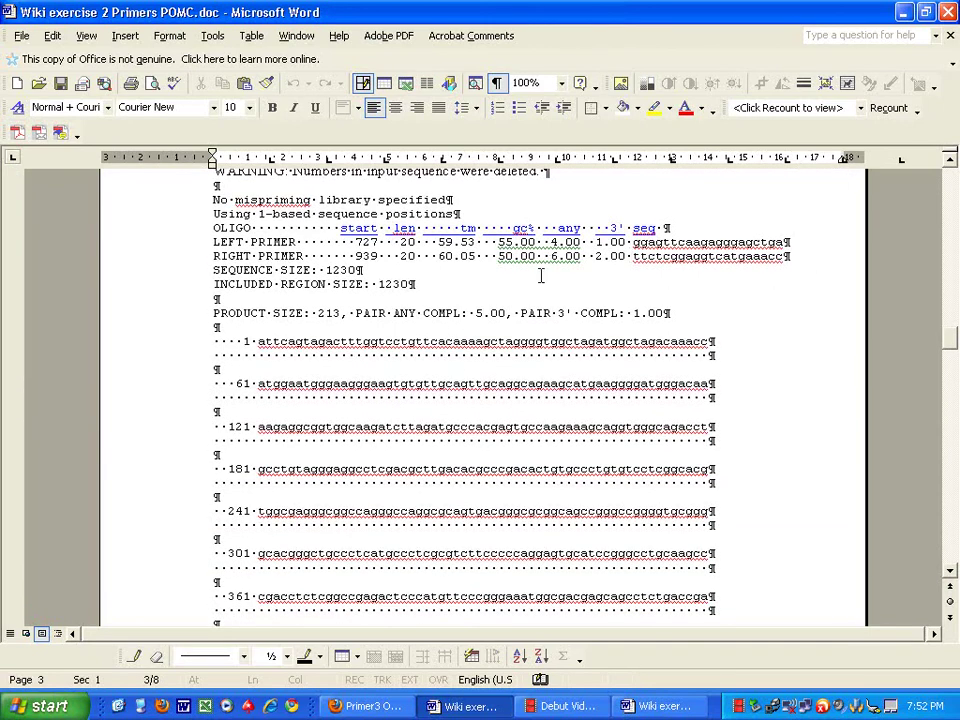
pyautogui.scroll(-20, 540, 276)
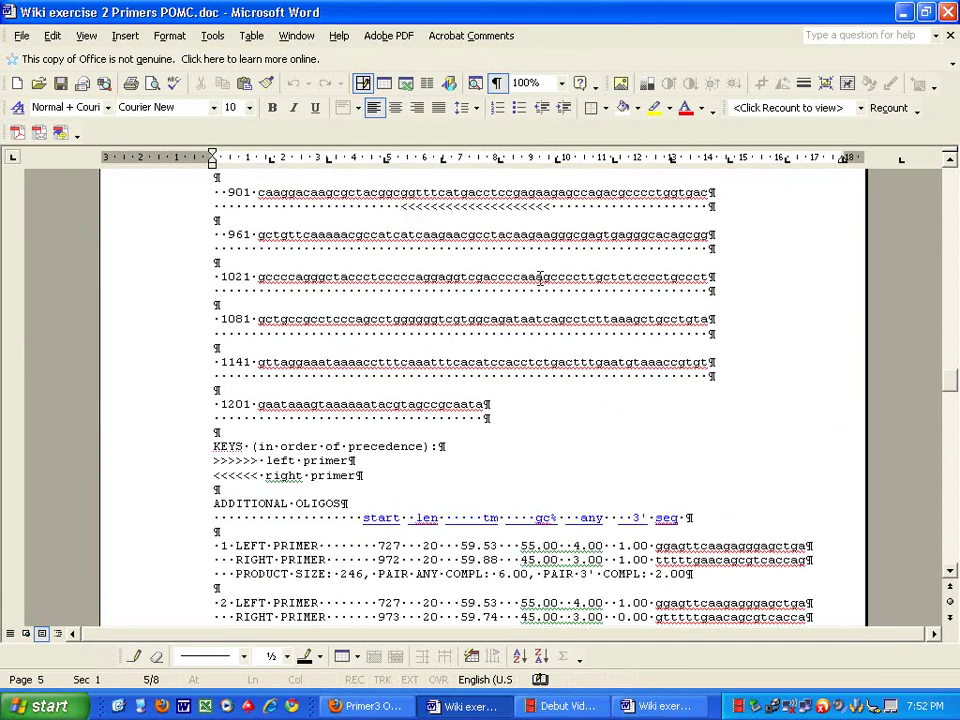
pyautogui.scroll(-15, 540, 280)
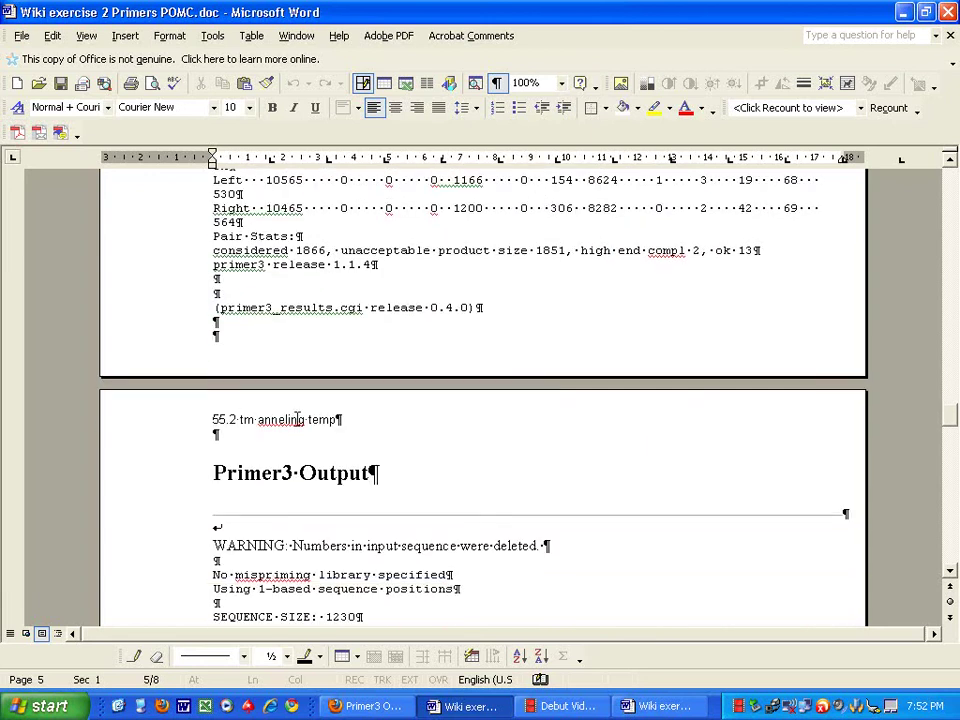
pyautogui.scroll(-1, 310, 419)
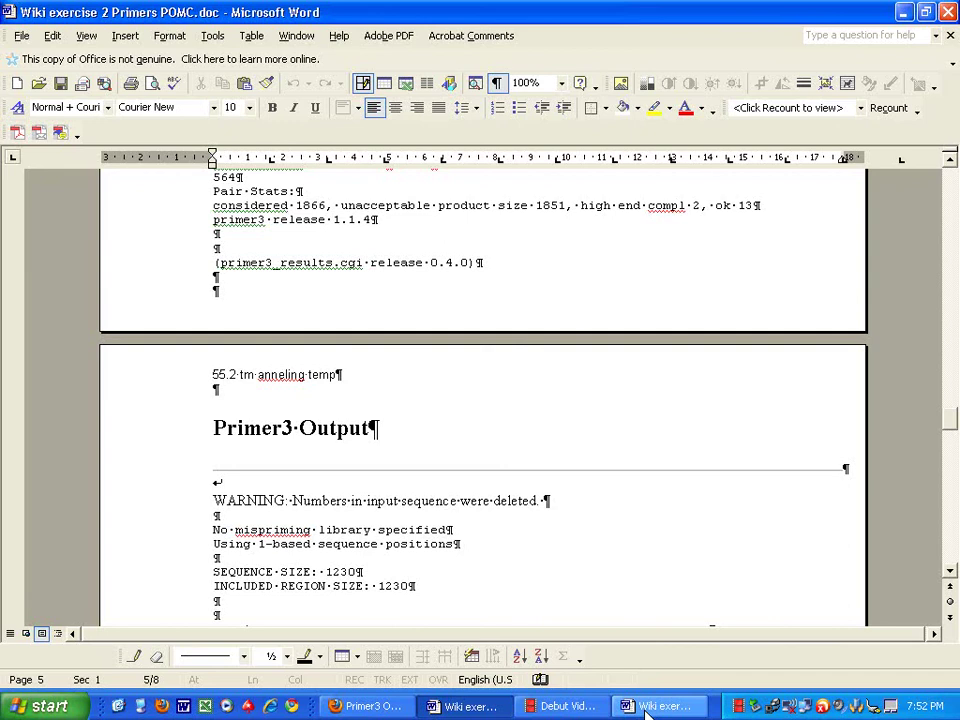
pyautogui.click(395, 708)
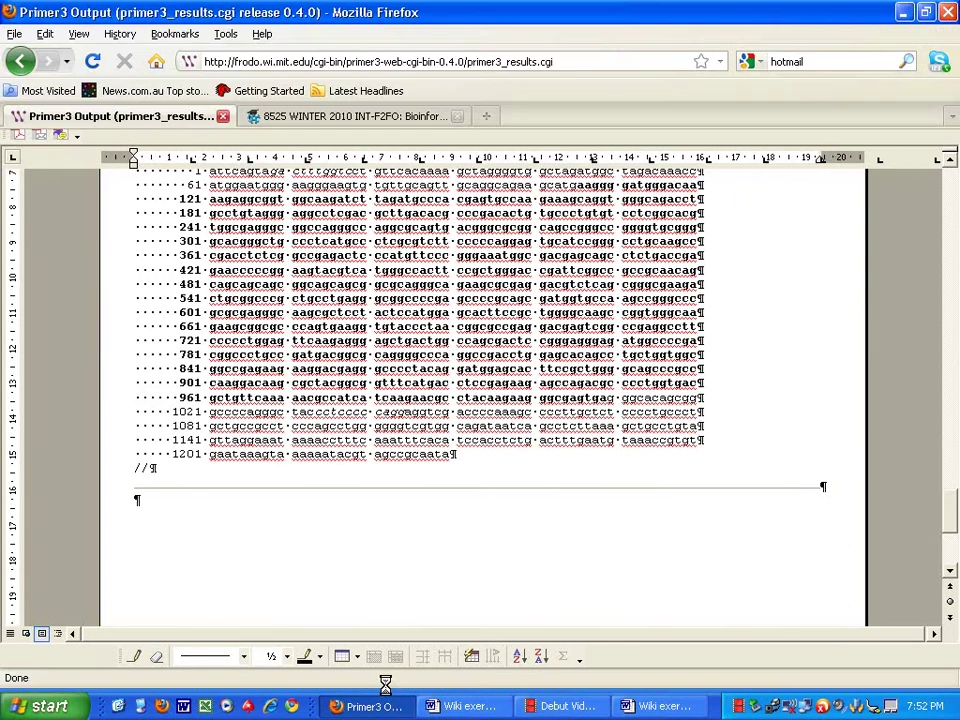
# Step: Return to the Primer3 input form and change the minimum Primer Tm from 53.6 to 55.2
pyautogui.click(40, 90)
pyautogui.click(22, 62)
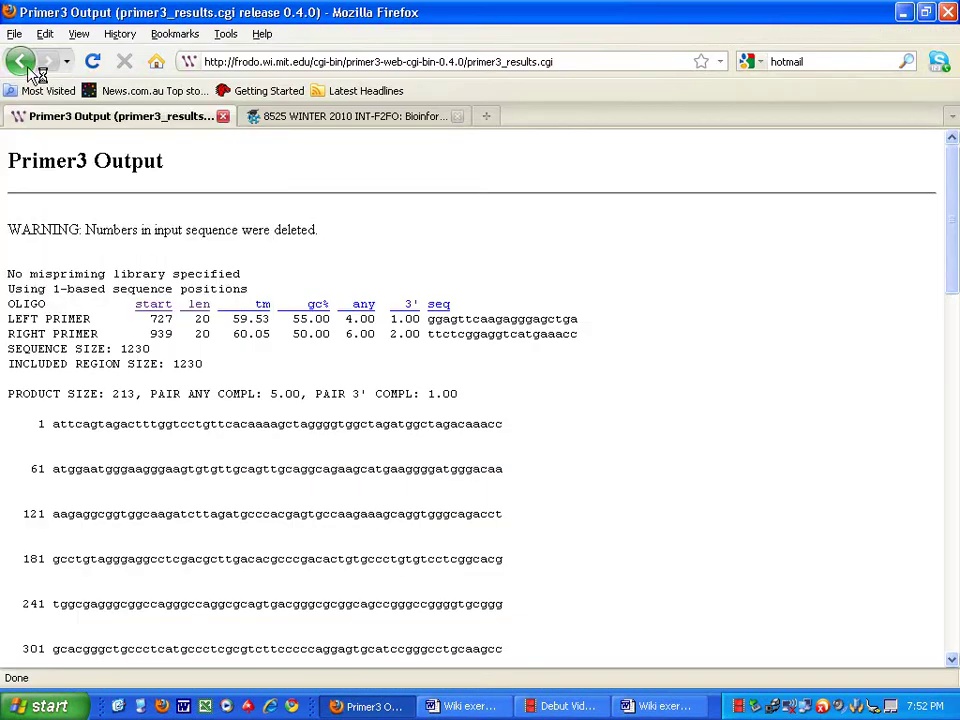
pyautogui.click(22, 62)
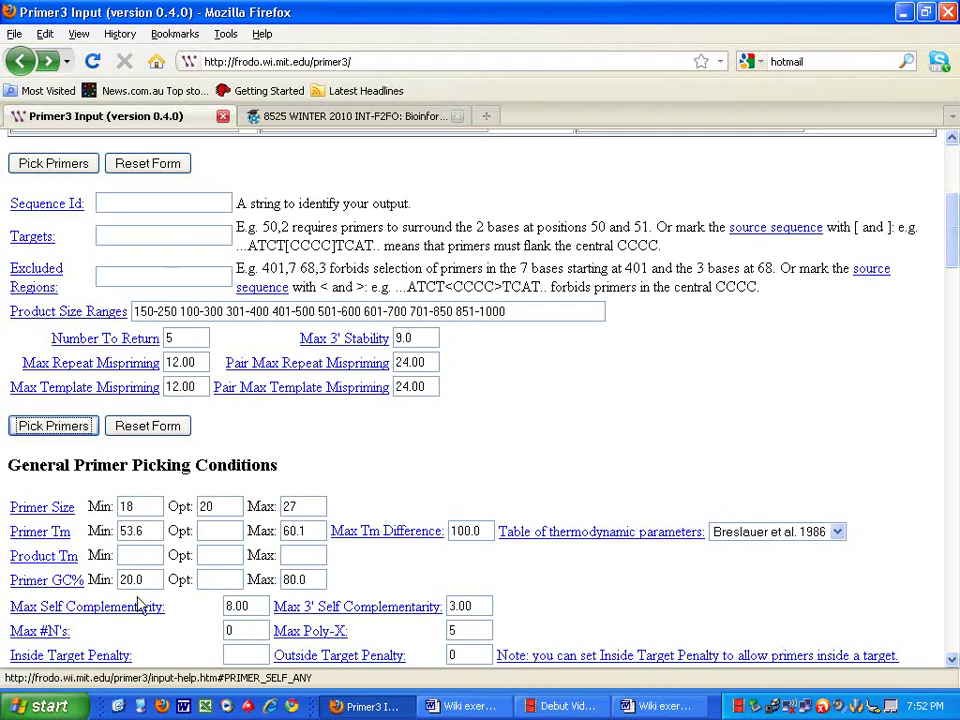
pyautogui.doubleClick(137, 531)
pyautogui.write('55')
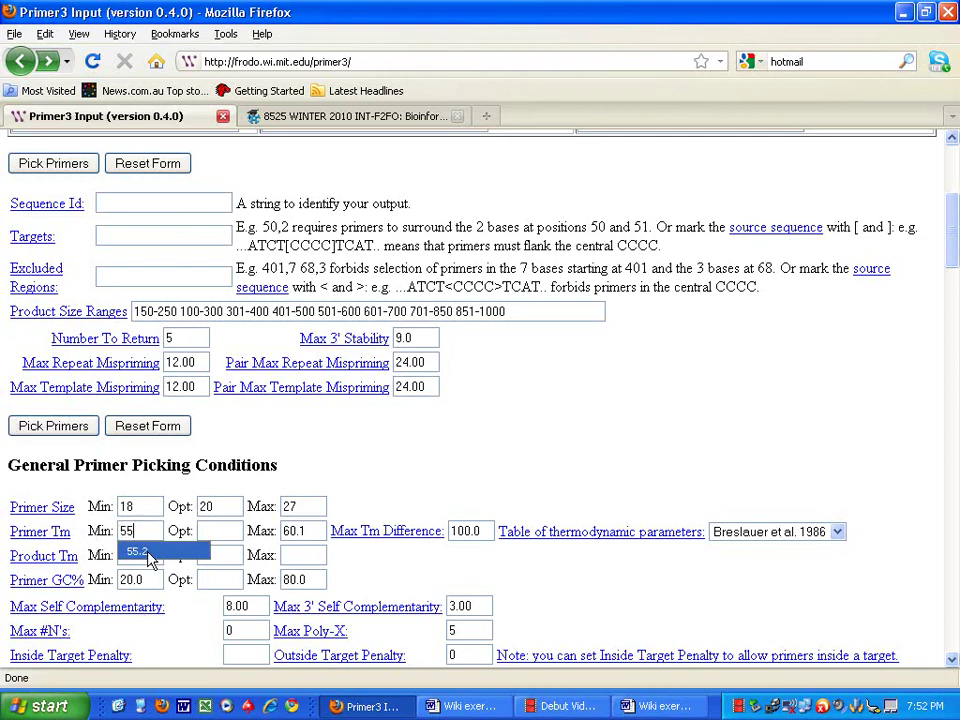
pyautogui.click(152, 553)
# Step: Set the optimum and maximum Primer Tm to 55.2 as well
pyautogui.click(229, 531)
pyautogui.write('55')
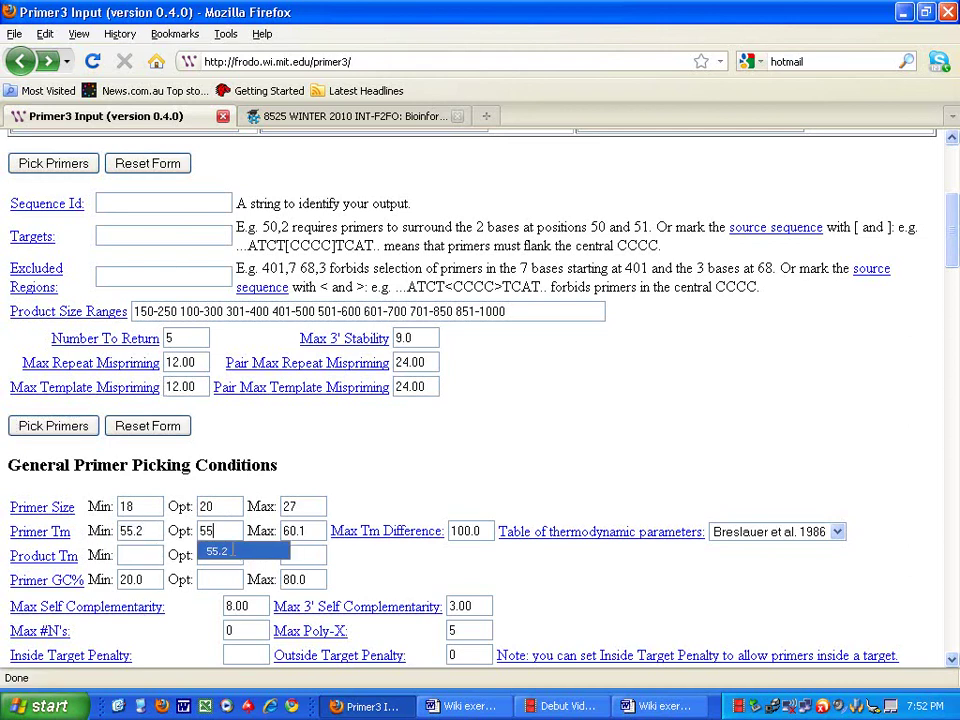
pyautogui.click(215, 553)
pyautogui.click(296, 531)
pyautogui.doubleClick(296, 531)
pyautogui.write('55')
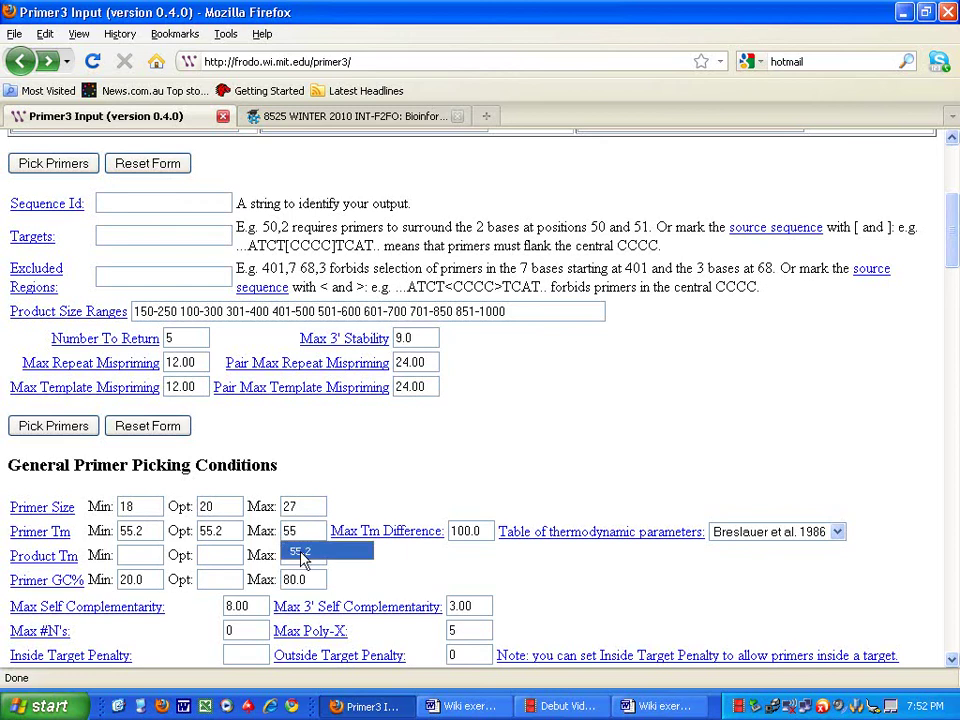
pyautogui.click(302, 556)
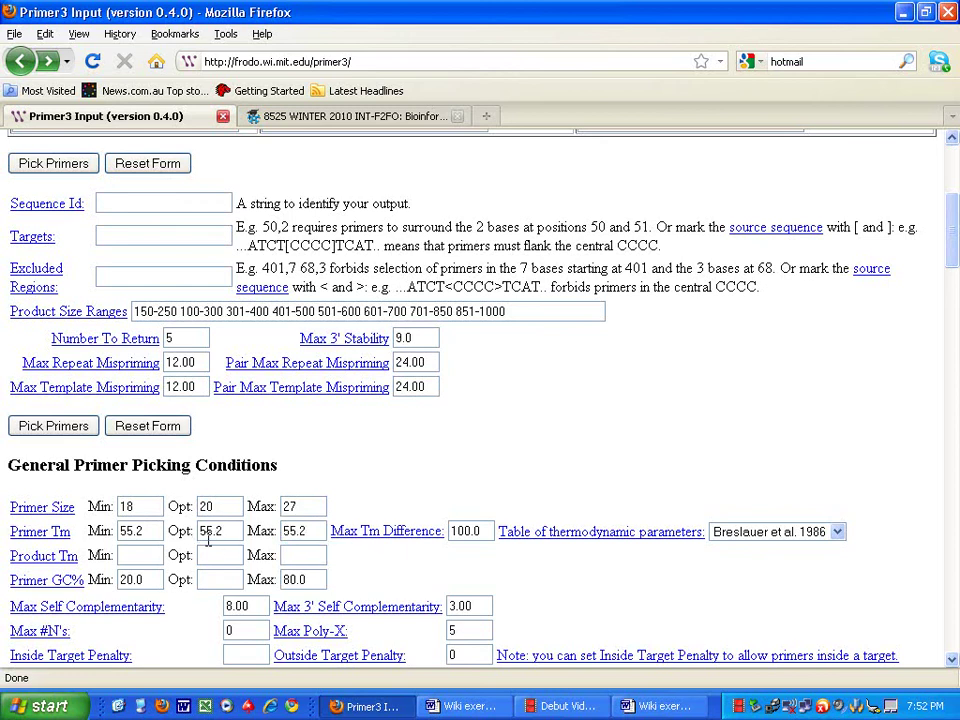
pyautogui.scroll(-2, 208, 540)
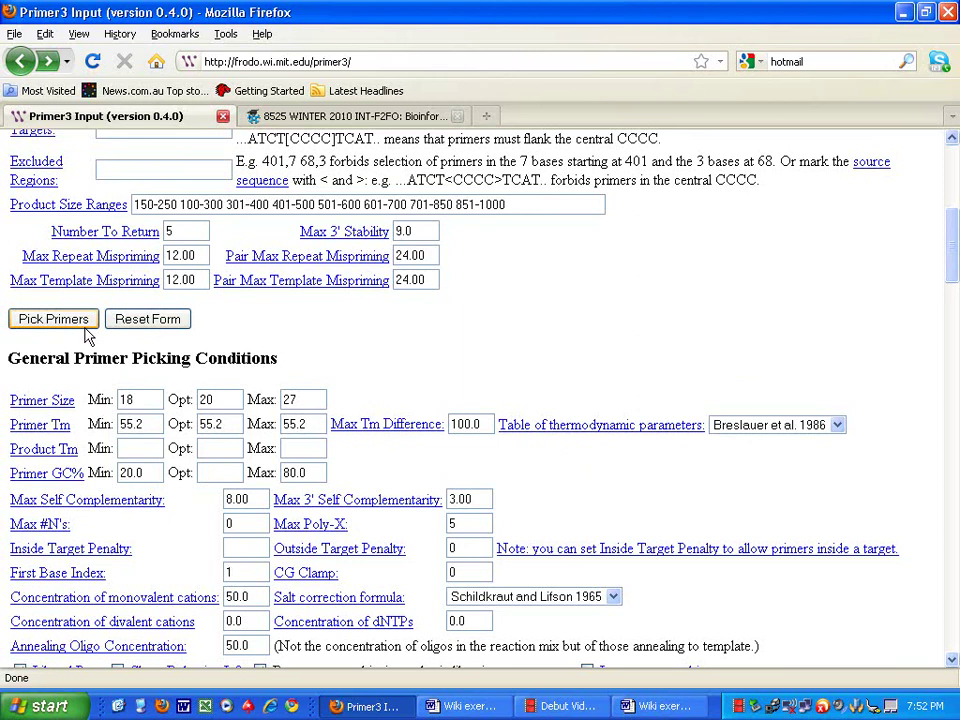
pyautogui.scroll(-2, 86, 332)
# Step: Run Primer3 with Tm fixed at 55.2 and review the No Acceptable Primers Were Found statistics
pyautogui.click(84, 606)
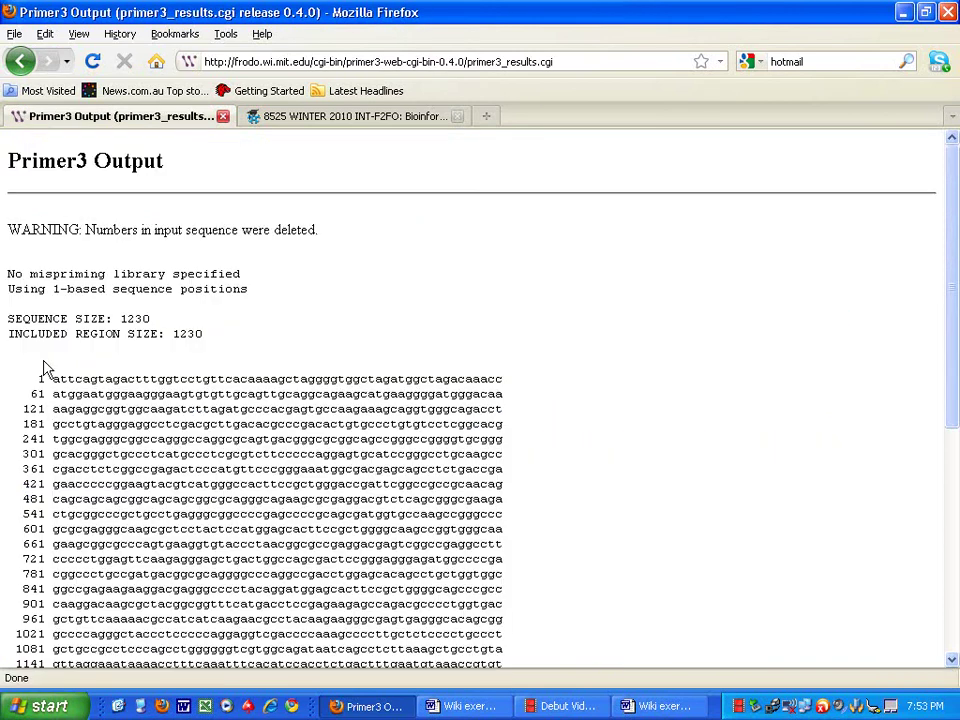
pyautogui.scroll(-6, 108, 244)
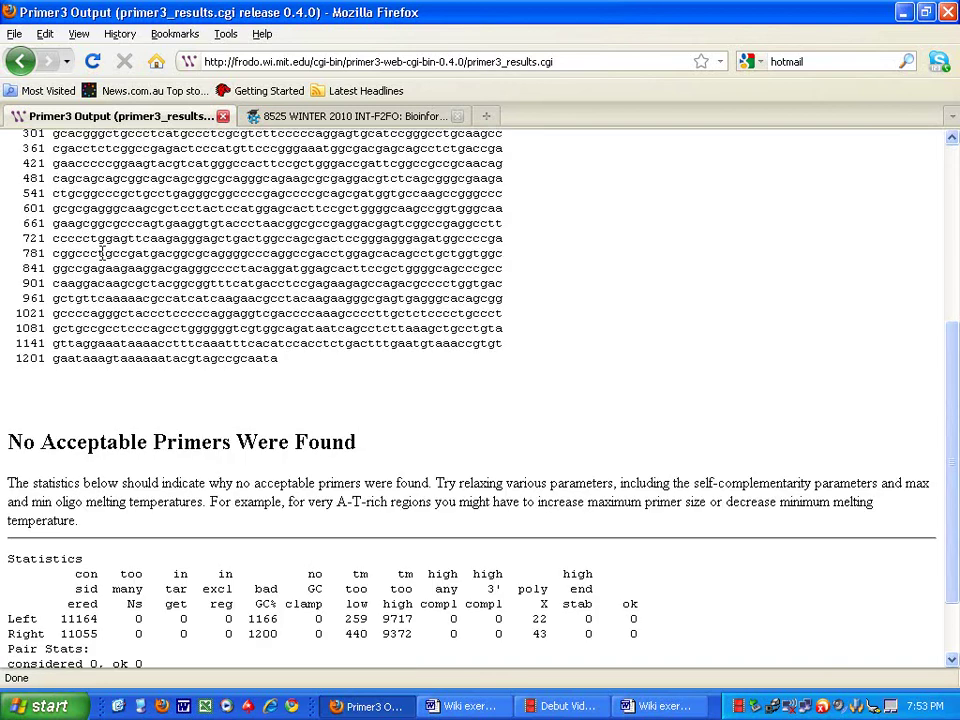
pyautogui.scroll(4, 102, 255)
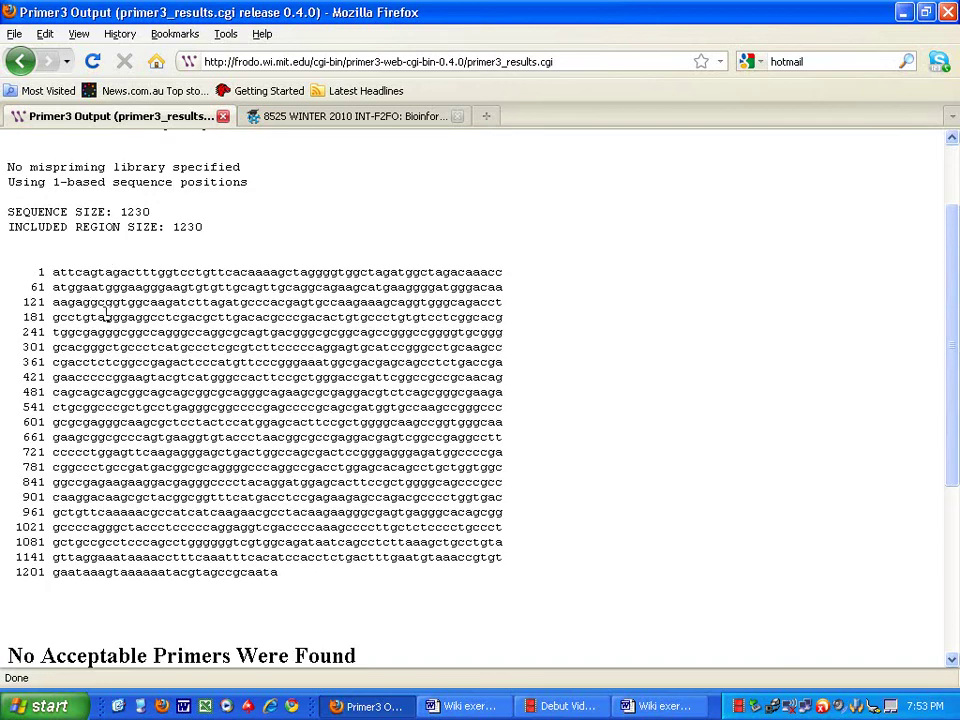
pyautogui.scroll(2, 462, 480)
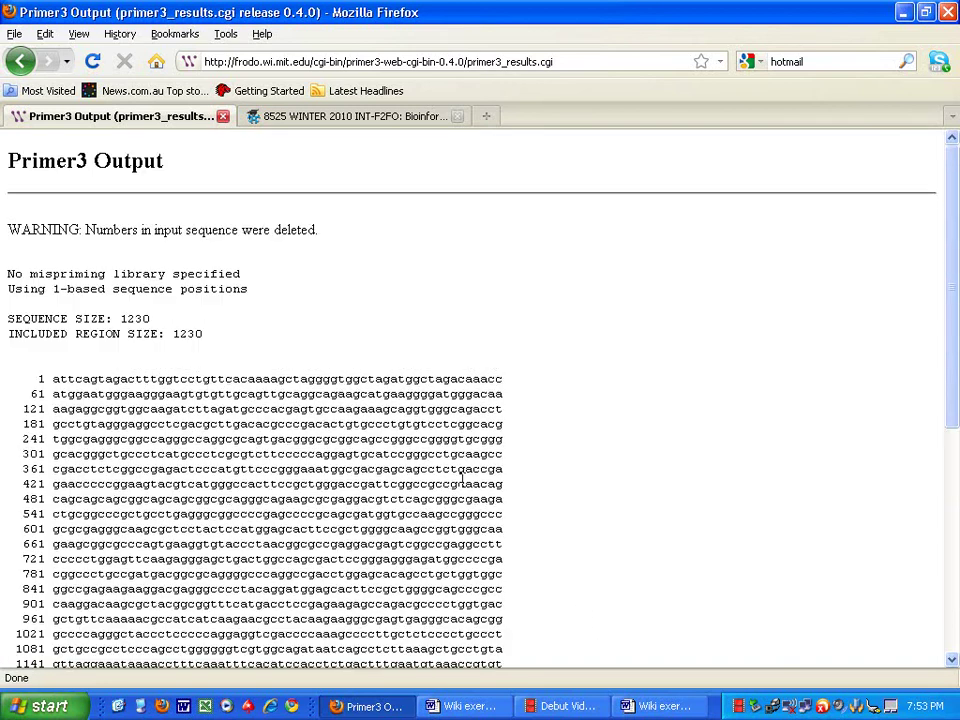
# Step: Bring up the Wiki exercise 2 Primers POMC document at the No Acceptable Primers heading
pyautogui.click(640, 706)
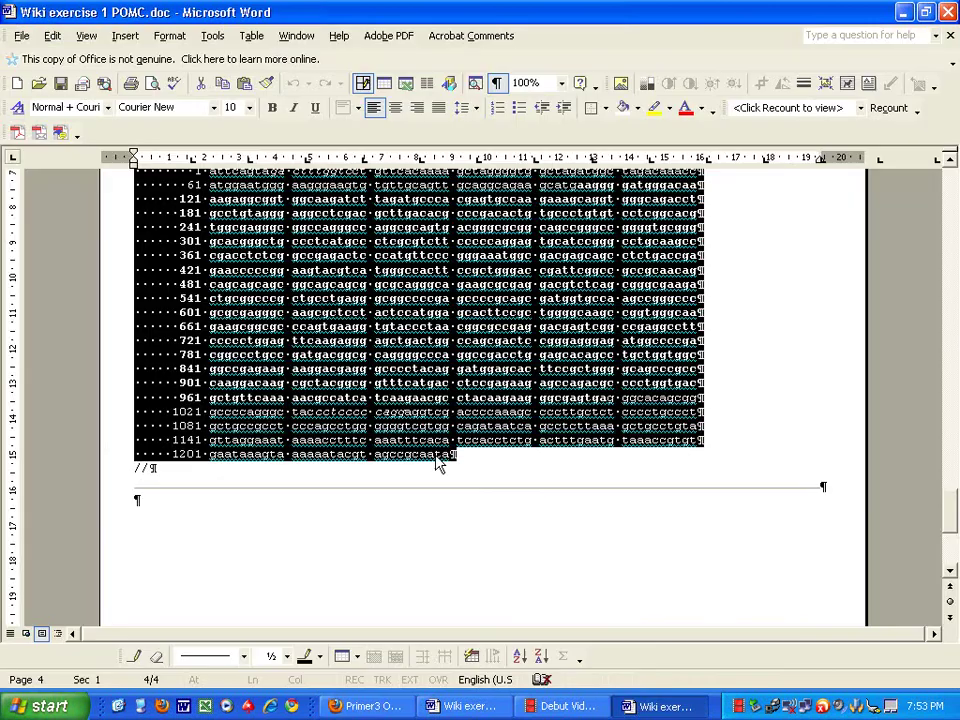
pyautogui.click(462, 706)
pyautogui.scroll(-14, 475, 530)
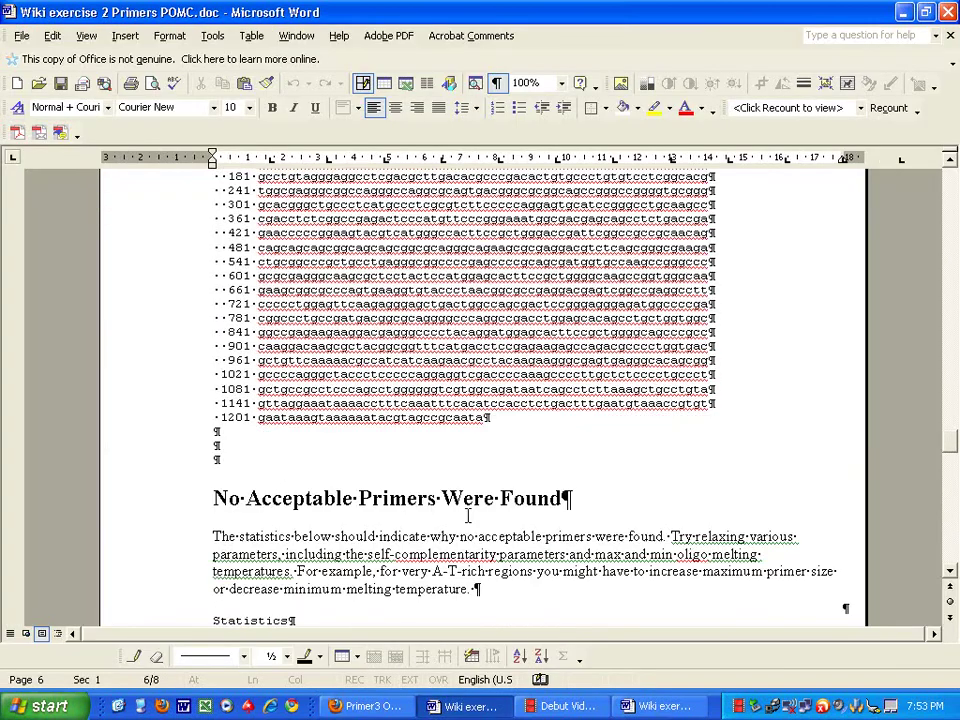
pyautogui.scroll(1, 467, 514)
pyautogui.click(496, 362)
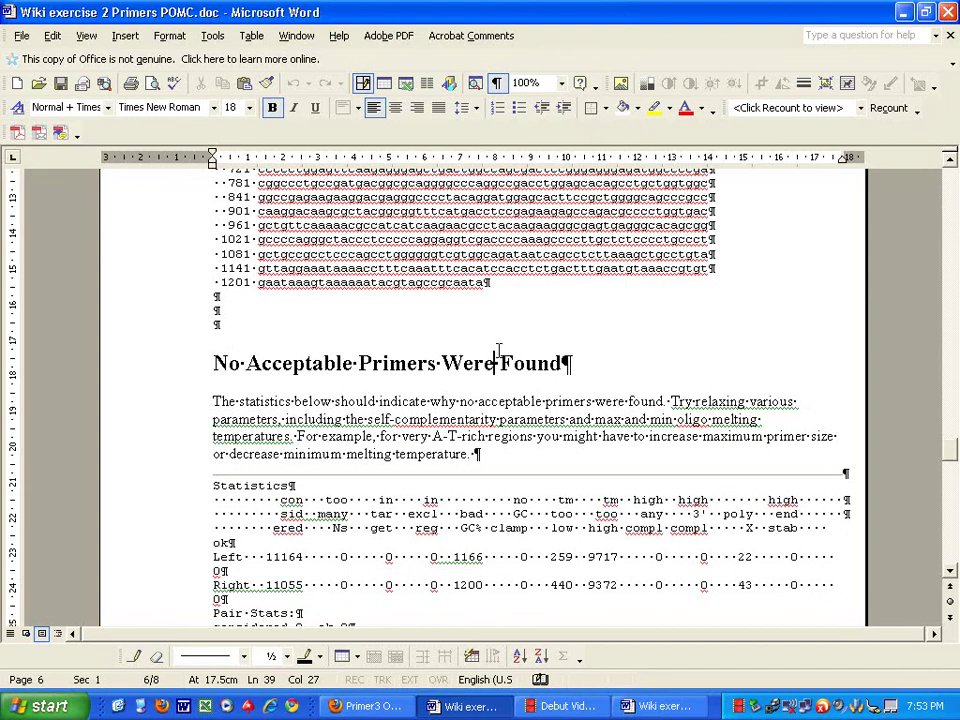
# Step: Check the 55.2 Tm note and output in the document, then return to Firefox
pyautogui.scroll(10, 498, 347)
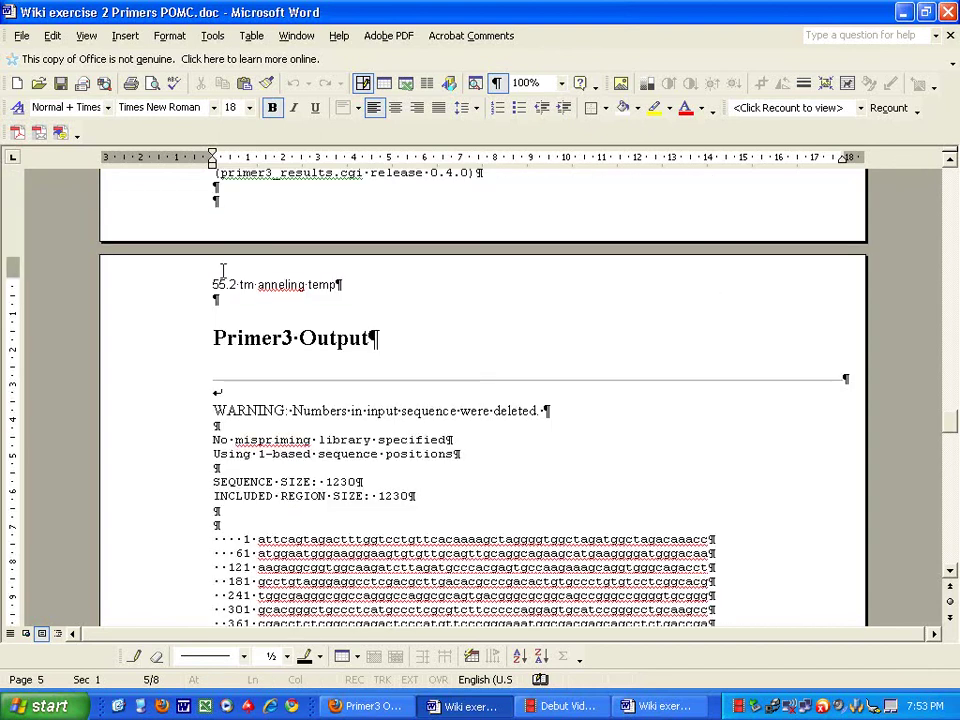
pyautogui.moveTo(317, 288); pyautogui.dragTo(205, 284)
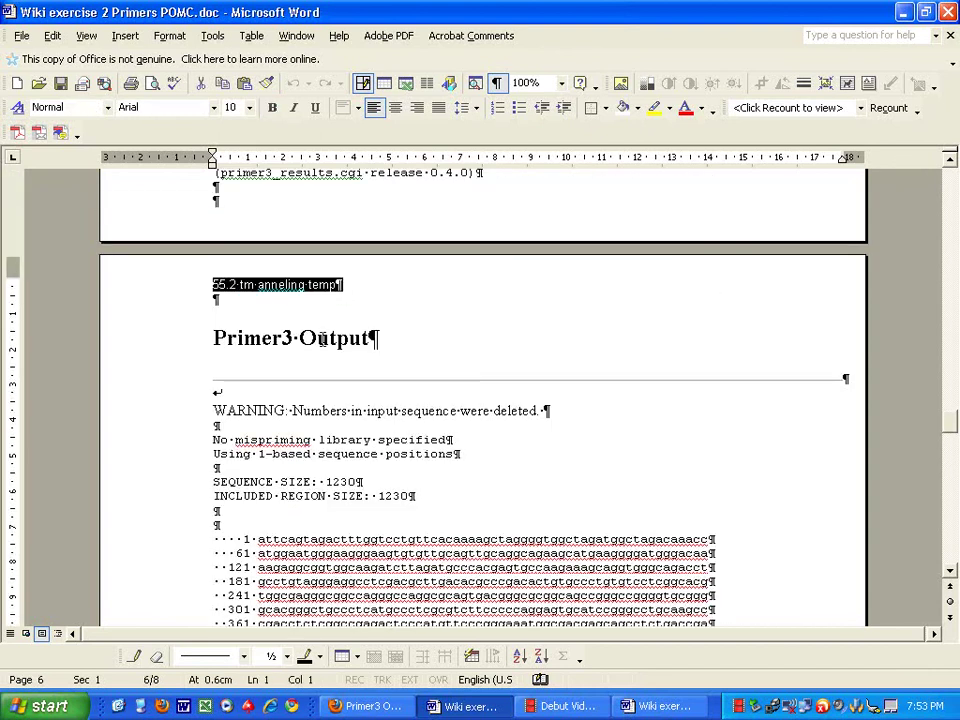
pyautogui.click(351, 354)
pyautogui.scroll(-6, 360, 360)
pyautogui.scroll(-15, 370, 360)
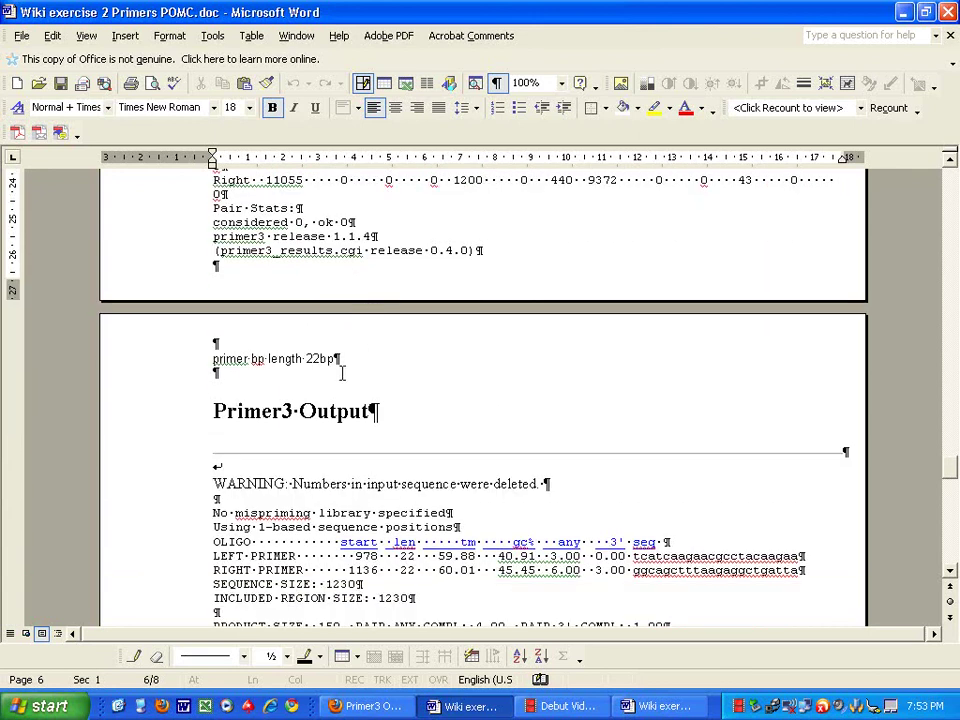
pyautogui.scroll(1, 341, 370)
pyautogui.hotkey('alt', 'Tab')
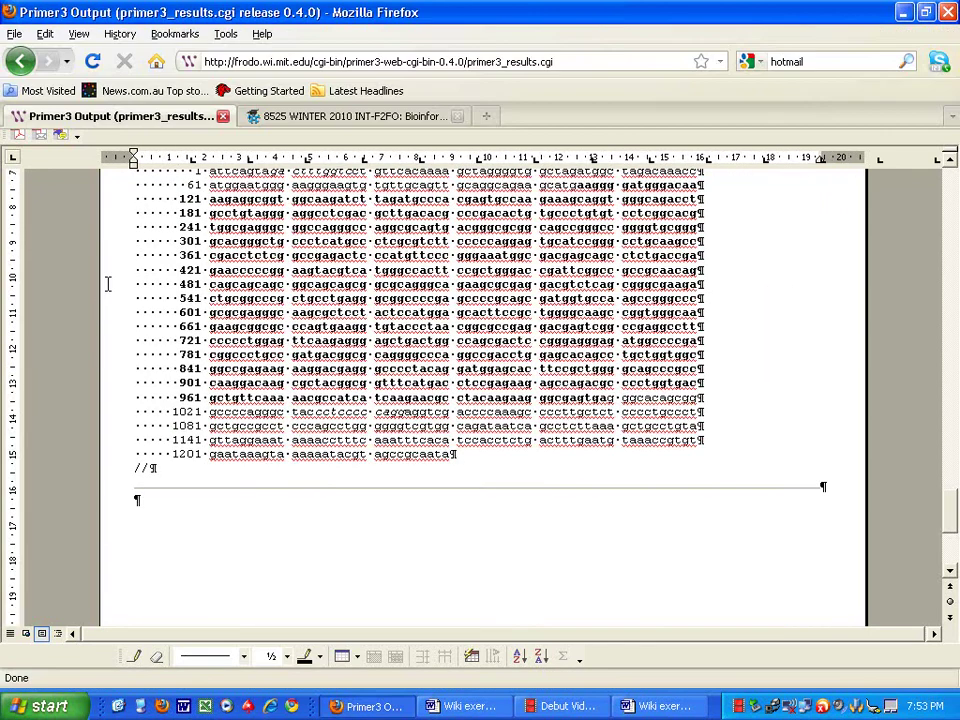
# Step: Return to the Primer3 input form and reset it to its default settings
pyautogui.click(25, 63)
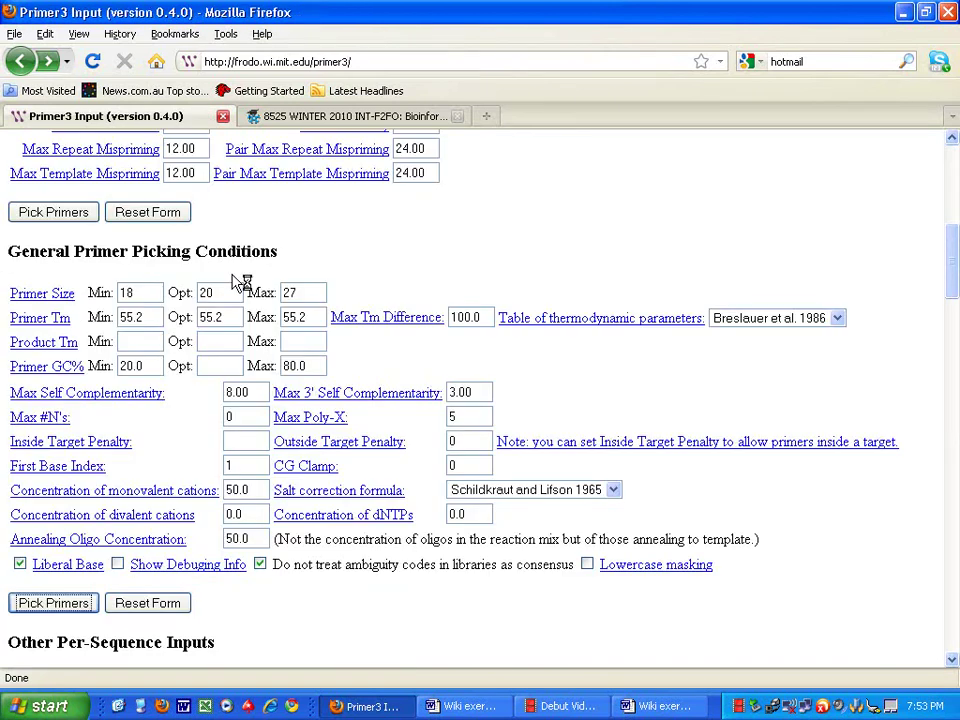
pyautogui.scroll(6, 240, 276)
pyautogui.scroll(-4, 231, 274)
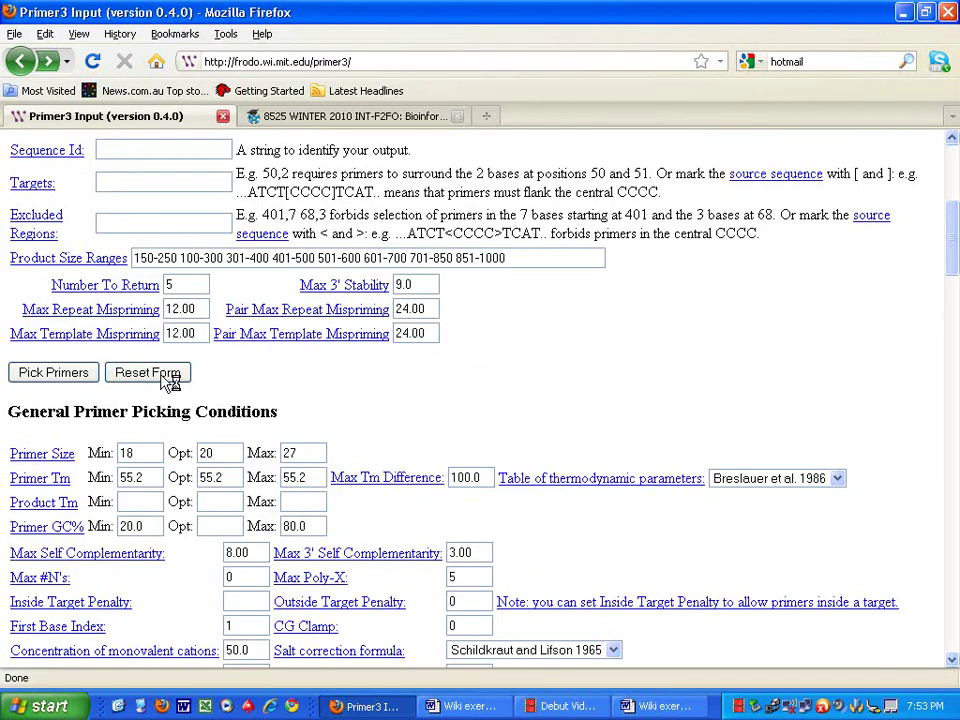
pyautogui.scroll(-2, 165, 371)
pyautogui.scroll(-2, 168, 393)
pyautogui.click(167, 551)
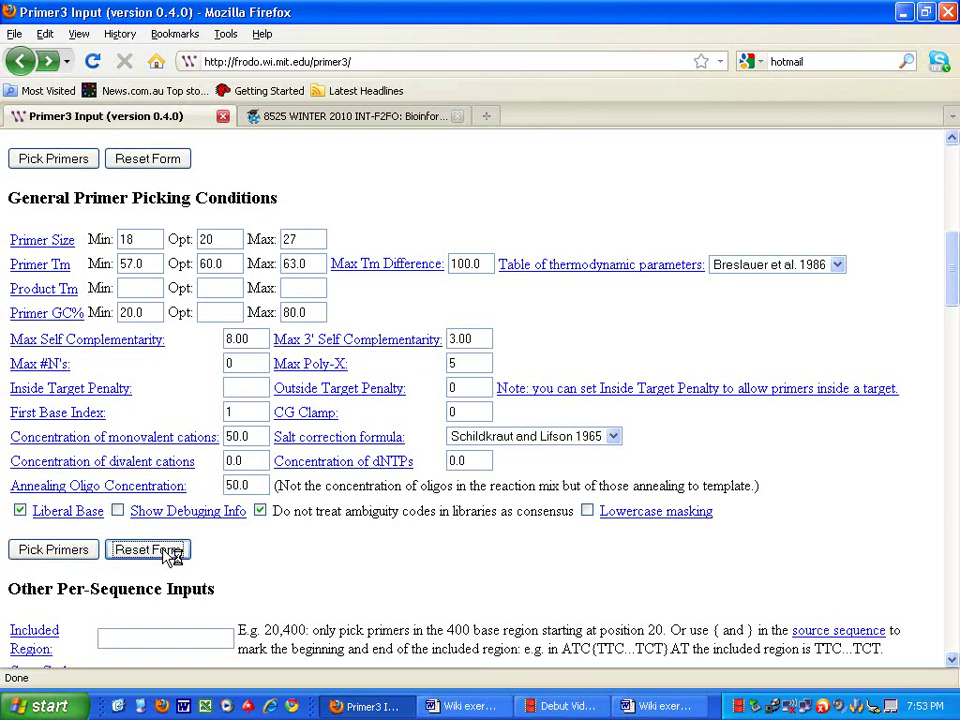
pyautogui.scroll(11, 243, 323)
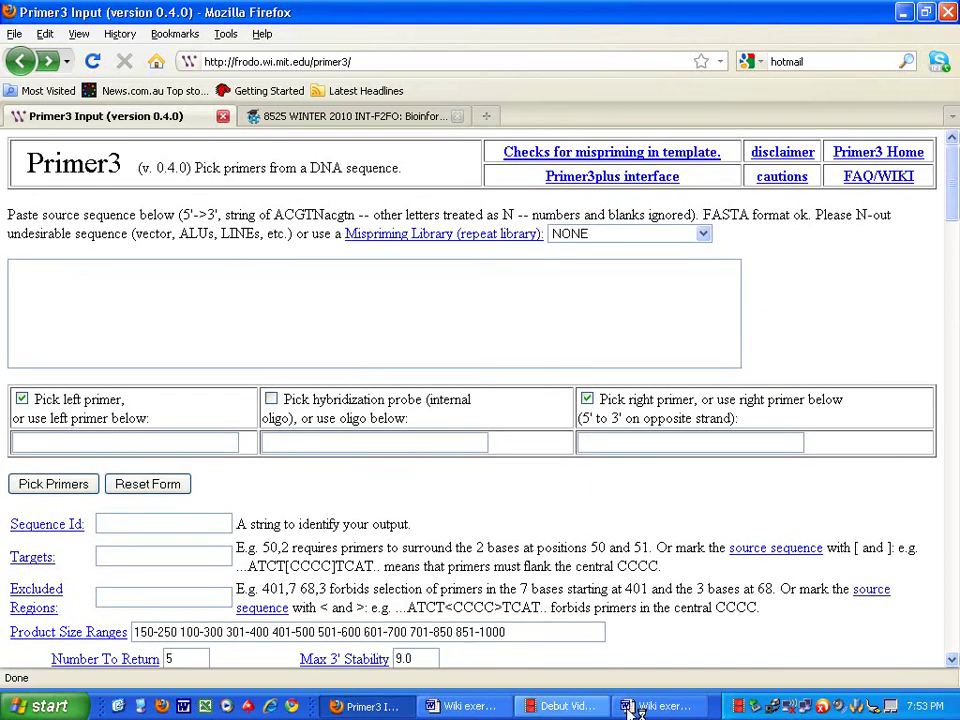
# Step: Copy the POMC sequence from Wiki exercise 1 POMC into the Primer3 sequence box
pyautogui.click(658, 705)
pyautogui.rightClick(348, 318)
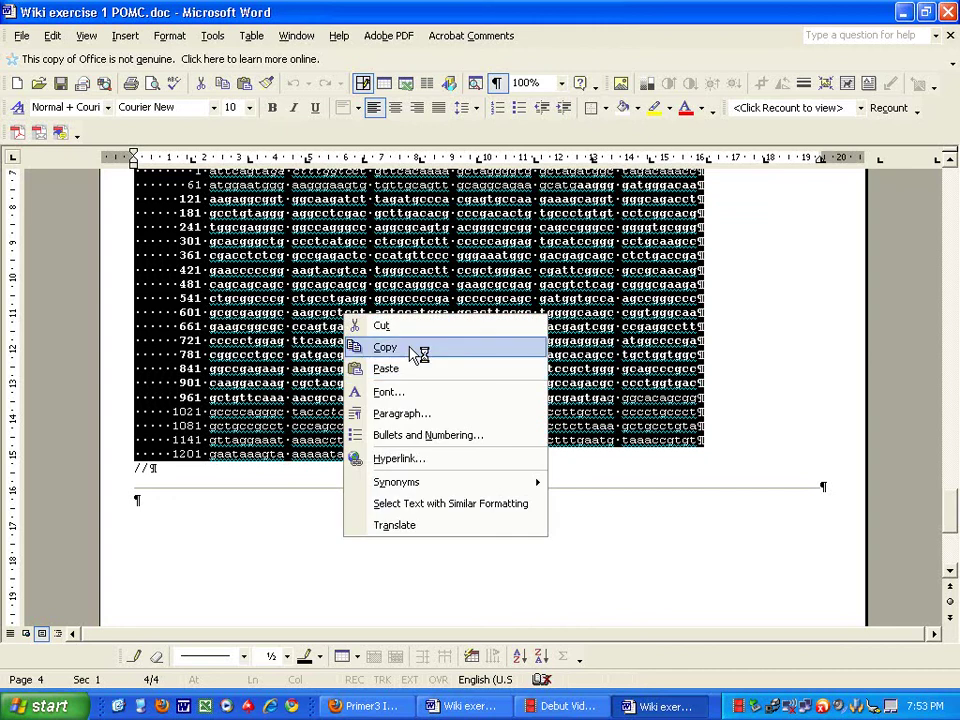
pyautogui.click(395, 349)
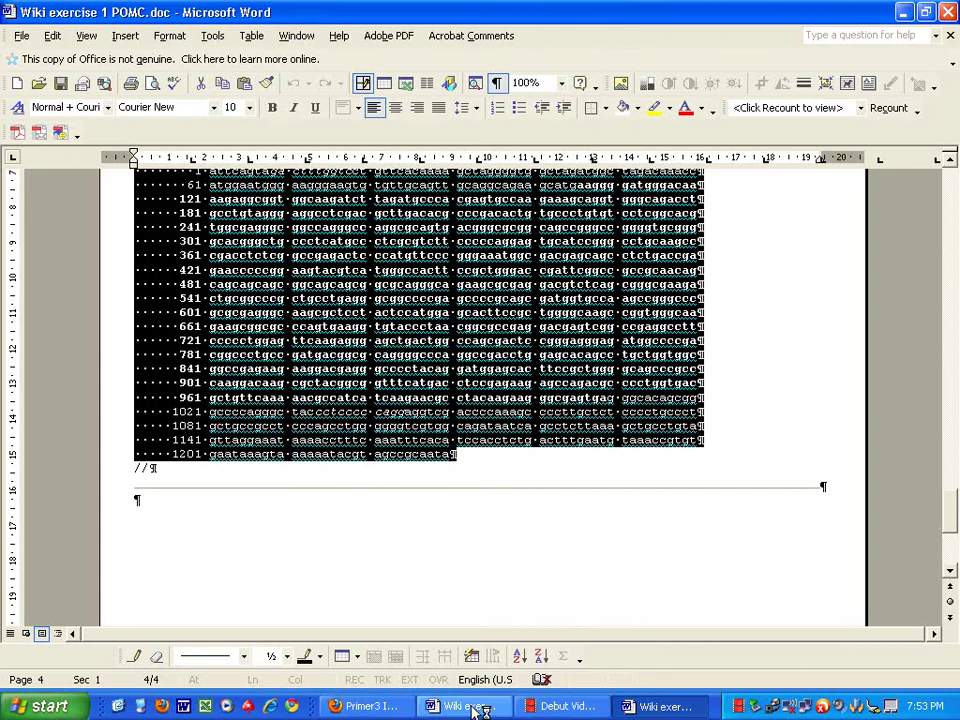
pyautogui.click(396, 706)
pyautogui.rightClick(323, 270)
pyautogui.click(400, 346)
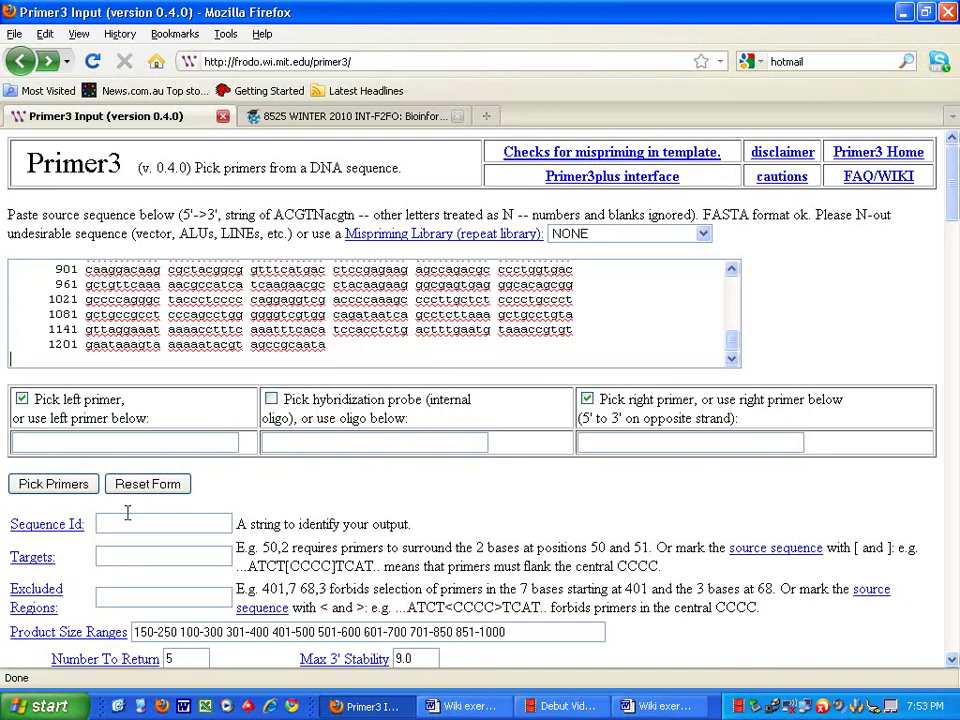
# Step: Set Primer Size minimum, optimum and maximum to 22 and pick primers
pyautogui.scroll(-4, 213, 530)
pyautogui.scroll(-4, 213, 530)
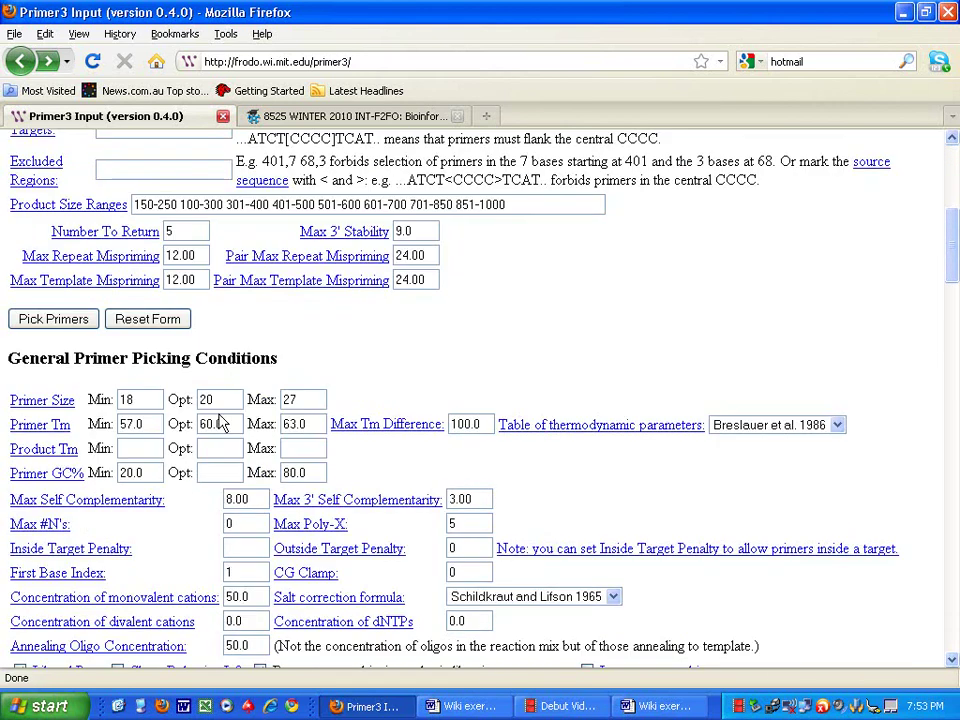
pyautogui.moveTo(215, 400); pyautogui.dragTo(180, 398)
pyautogui.write('22')
pyautogui.hotkey('shift', 'Tab')
pyautogui.write('22')
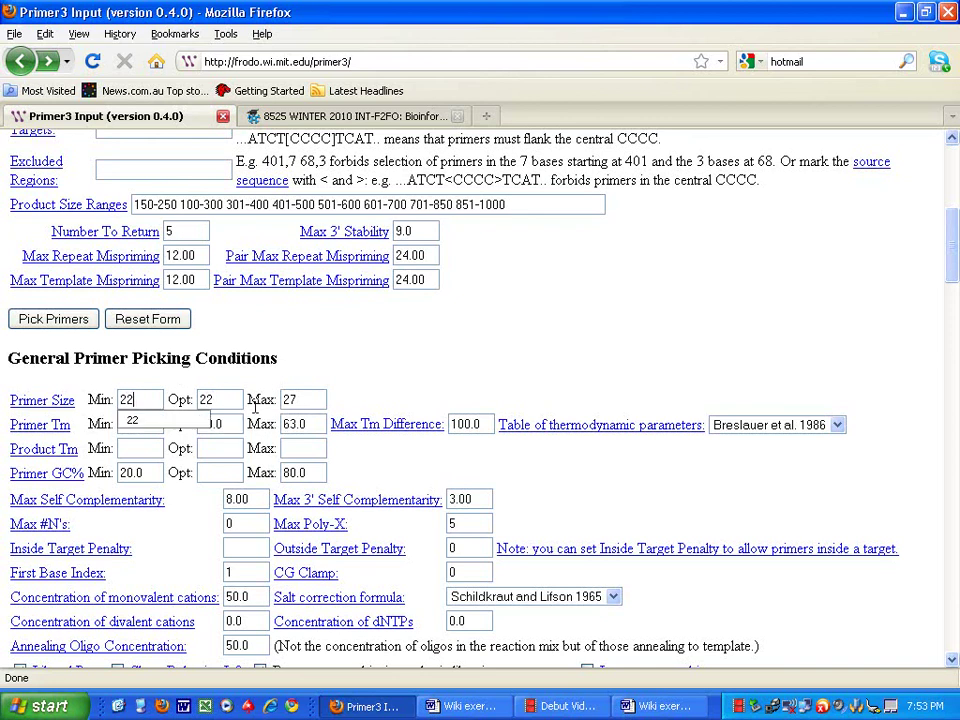
pyautogui.press('Tab')
pyautogui.press('Tab')
pyautogui.write('22')
pyautogui.click(307, 357)
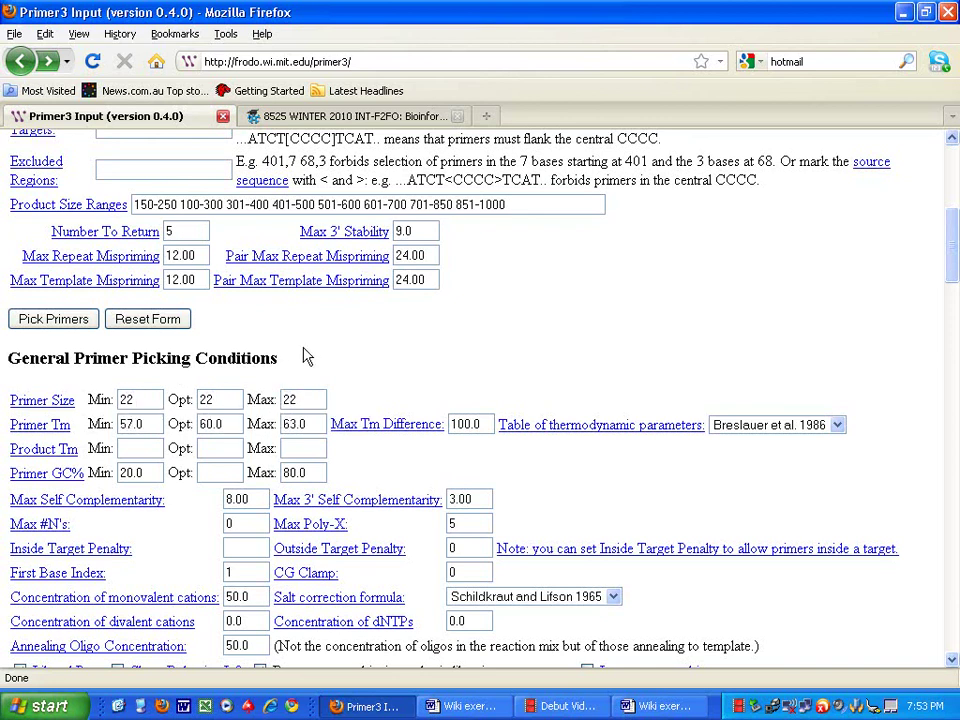
pyautogui.scroll(-8, 307, 357)
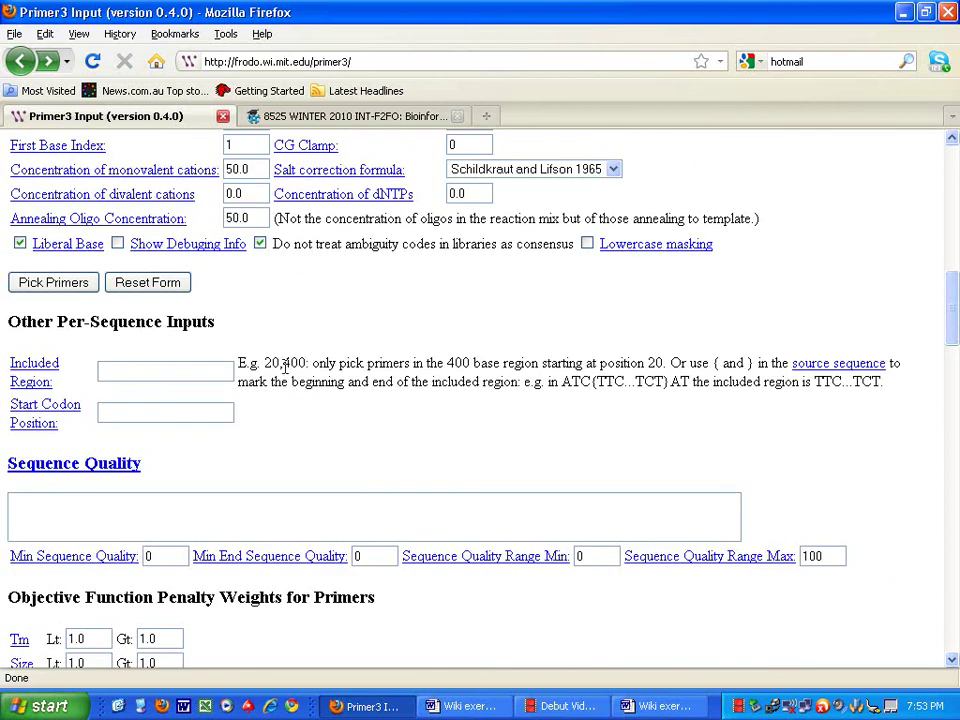
pyautogui.click(75, 285)
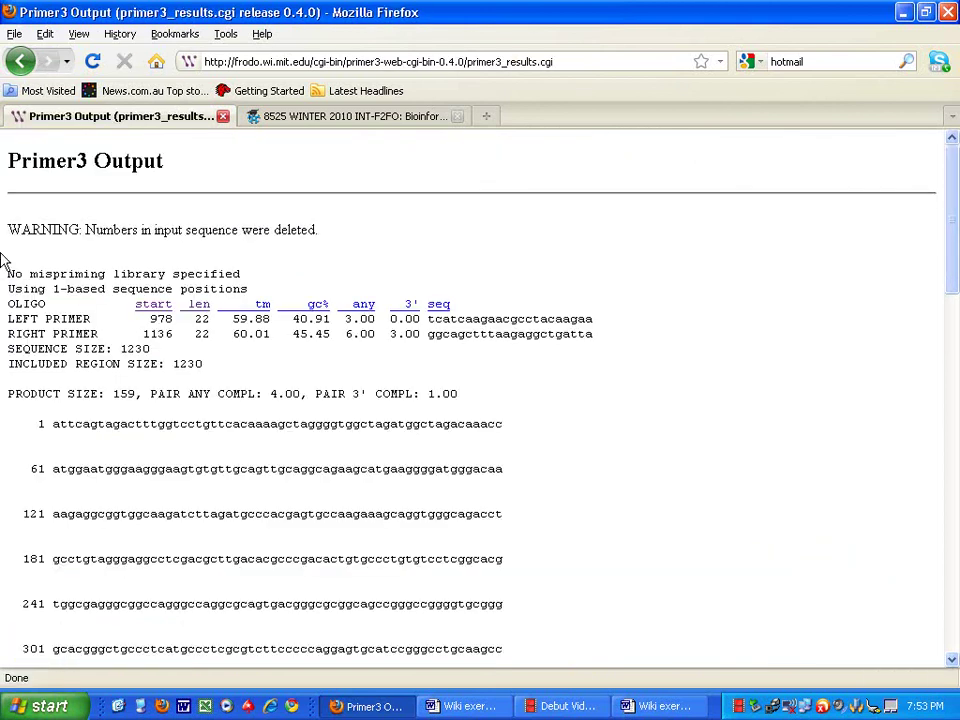
# Step: Select the LEFT (978) and RIGHT (1136) PRIMER rows of the 22-bp, 159-product result
pyautogui.scroll(-2, 32, 260)
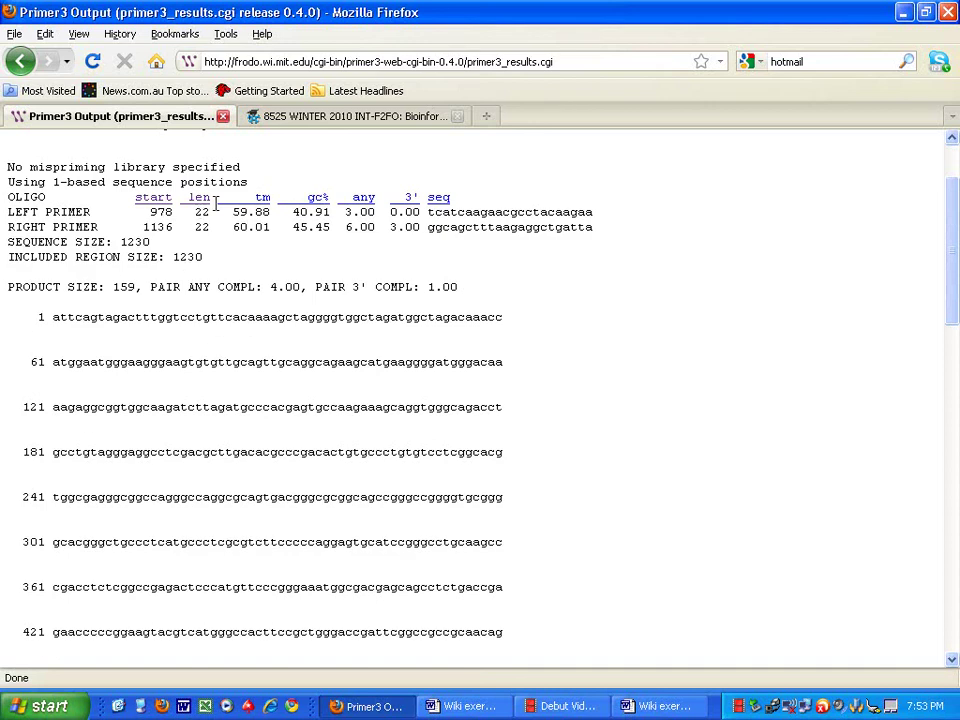
pyautogui.moveTo(207, 220); pyautogui.dragTo(8, 207)
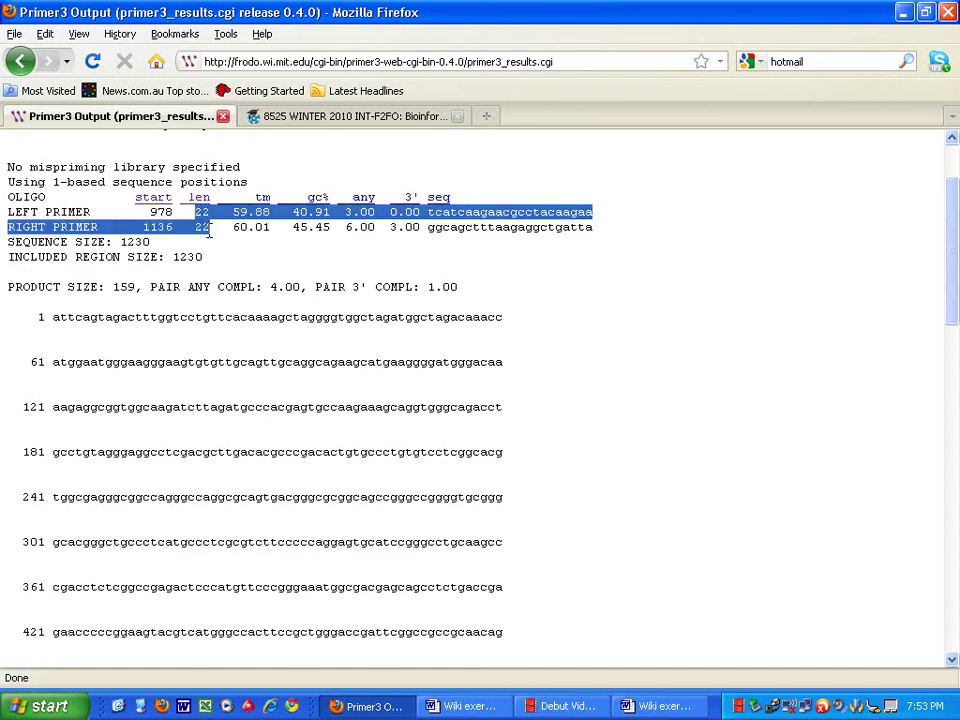
pyautogui.click(272, 311)
pyautogui.click(463, 706)
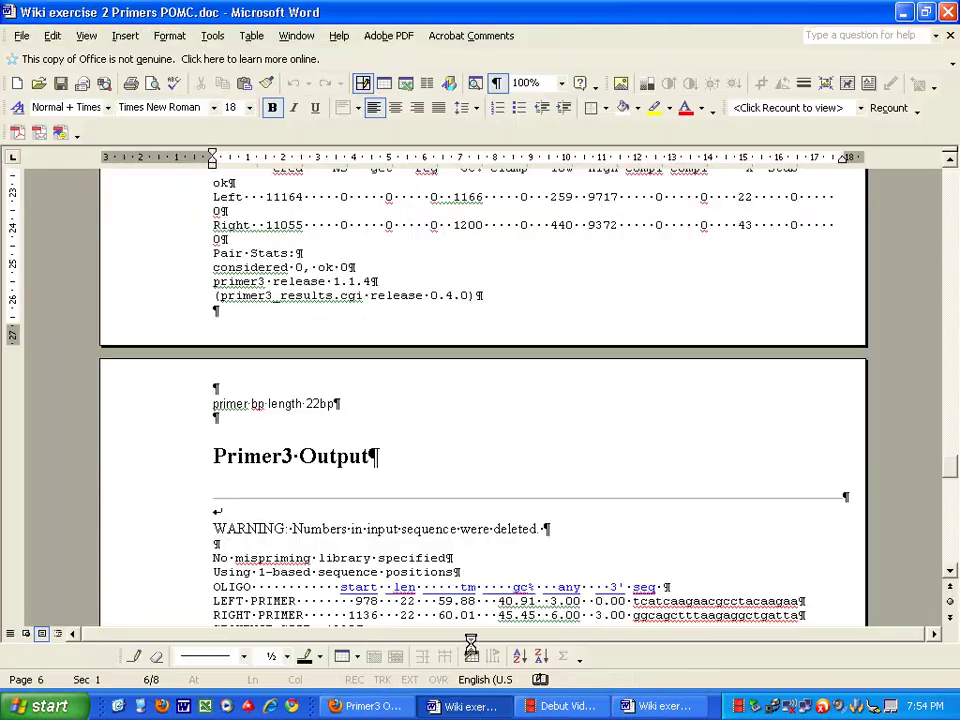
pyautogui.scroll(-5, 460, 463)
pyautogui.scroll(-15, 460, 463)
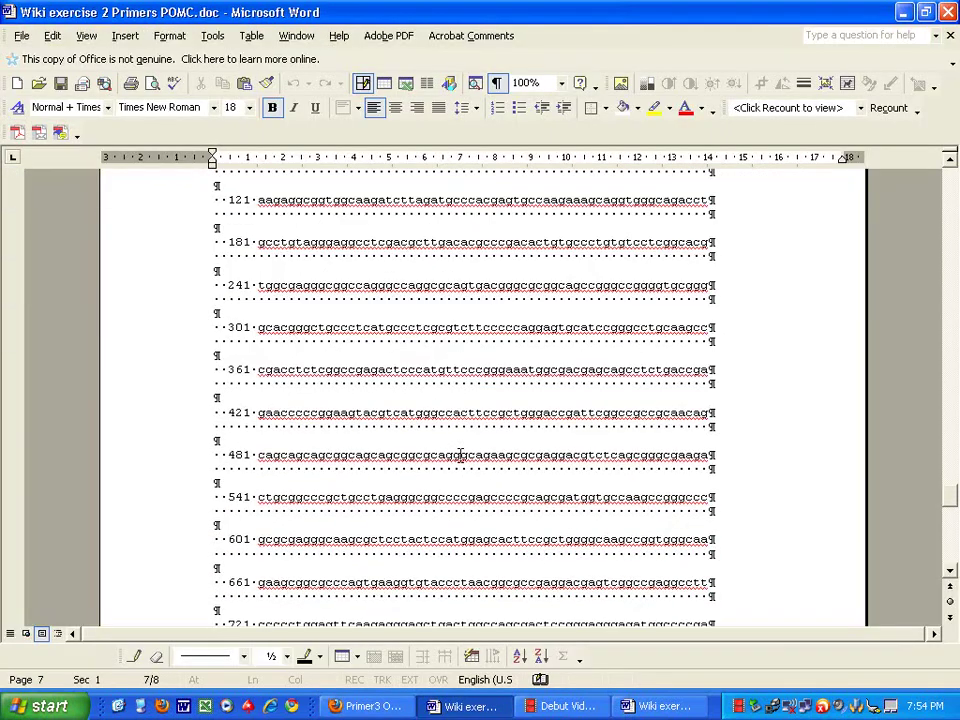
pyautogui.scroll(-10, 459, 450)
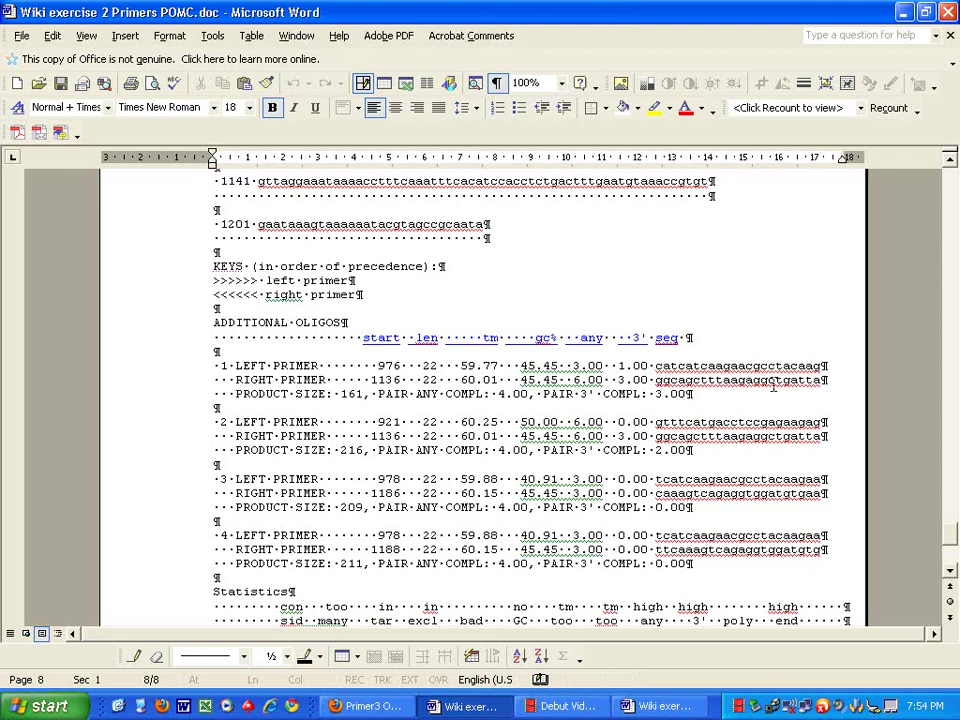
pyautogui.scroll(-2, 735, 381)
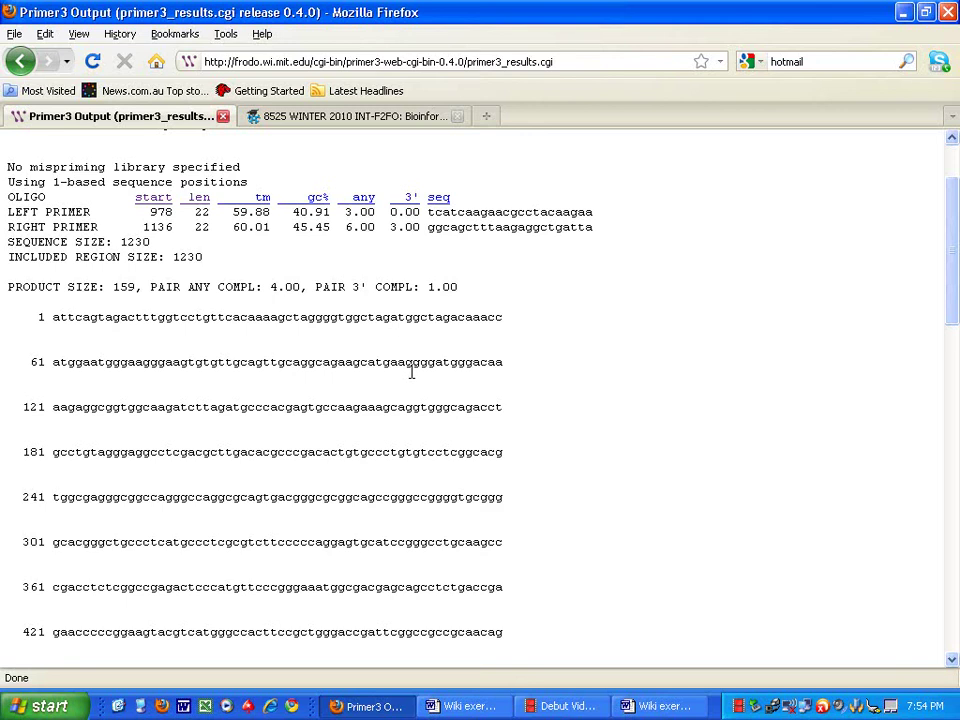
# Step: Go back to the Primer3 input form, which still holds the POMC sequence and size-22 settings
pyautogui.click(19, 61)
pyautogui.scroll(12, 316, 344)
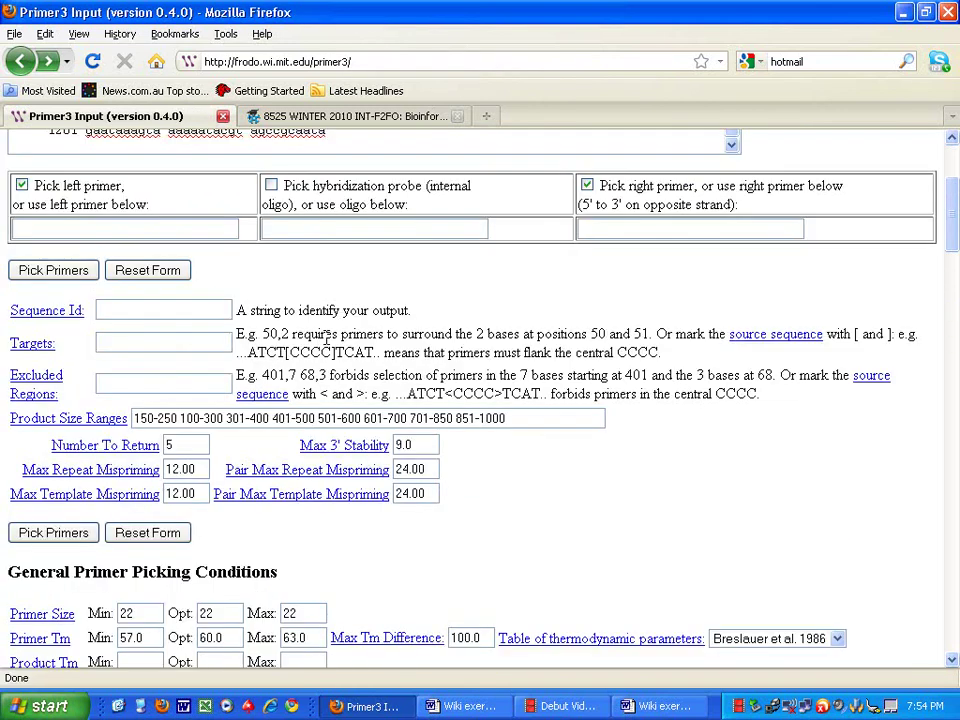
pyautogui.scroll(-6, 317, 455)
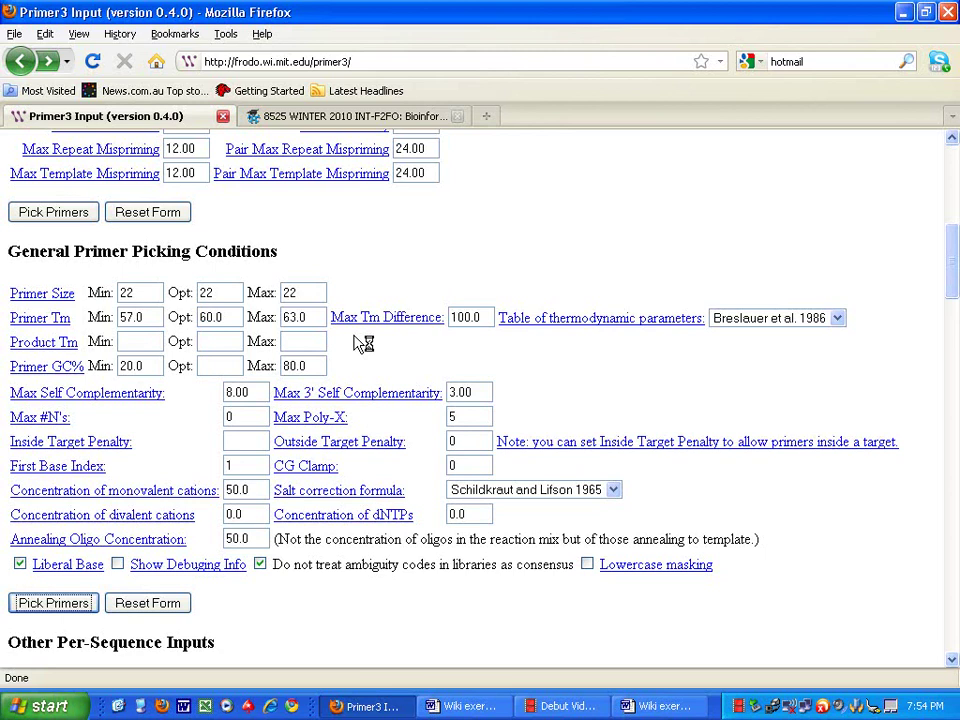
pyautogui.scroll(7, 358, 302)
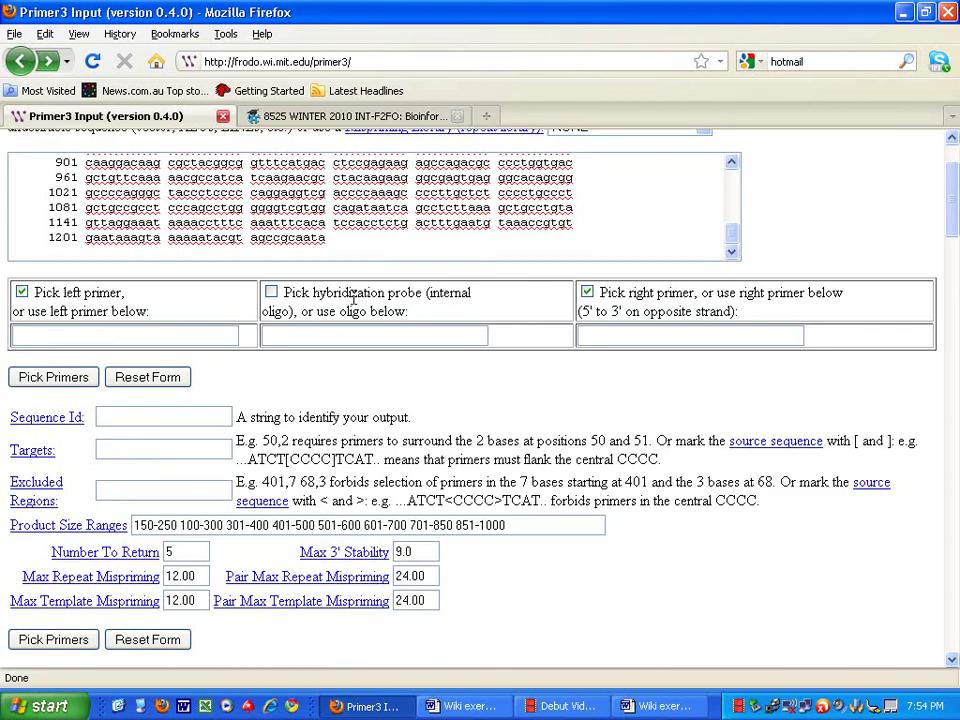
pyautogui.scroll(2, 350, 292)
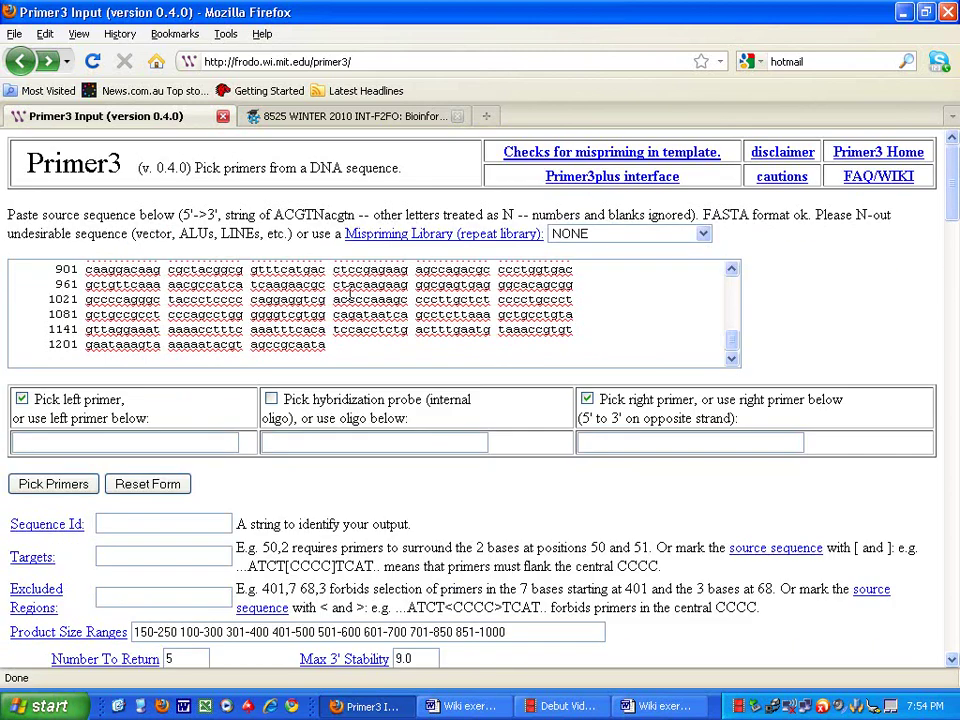